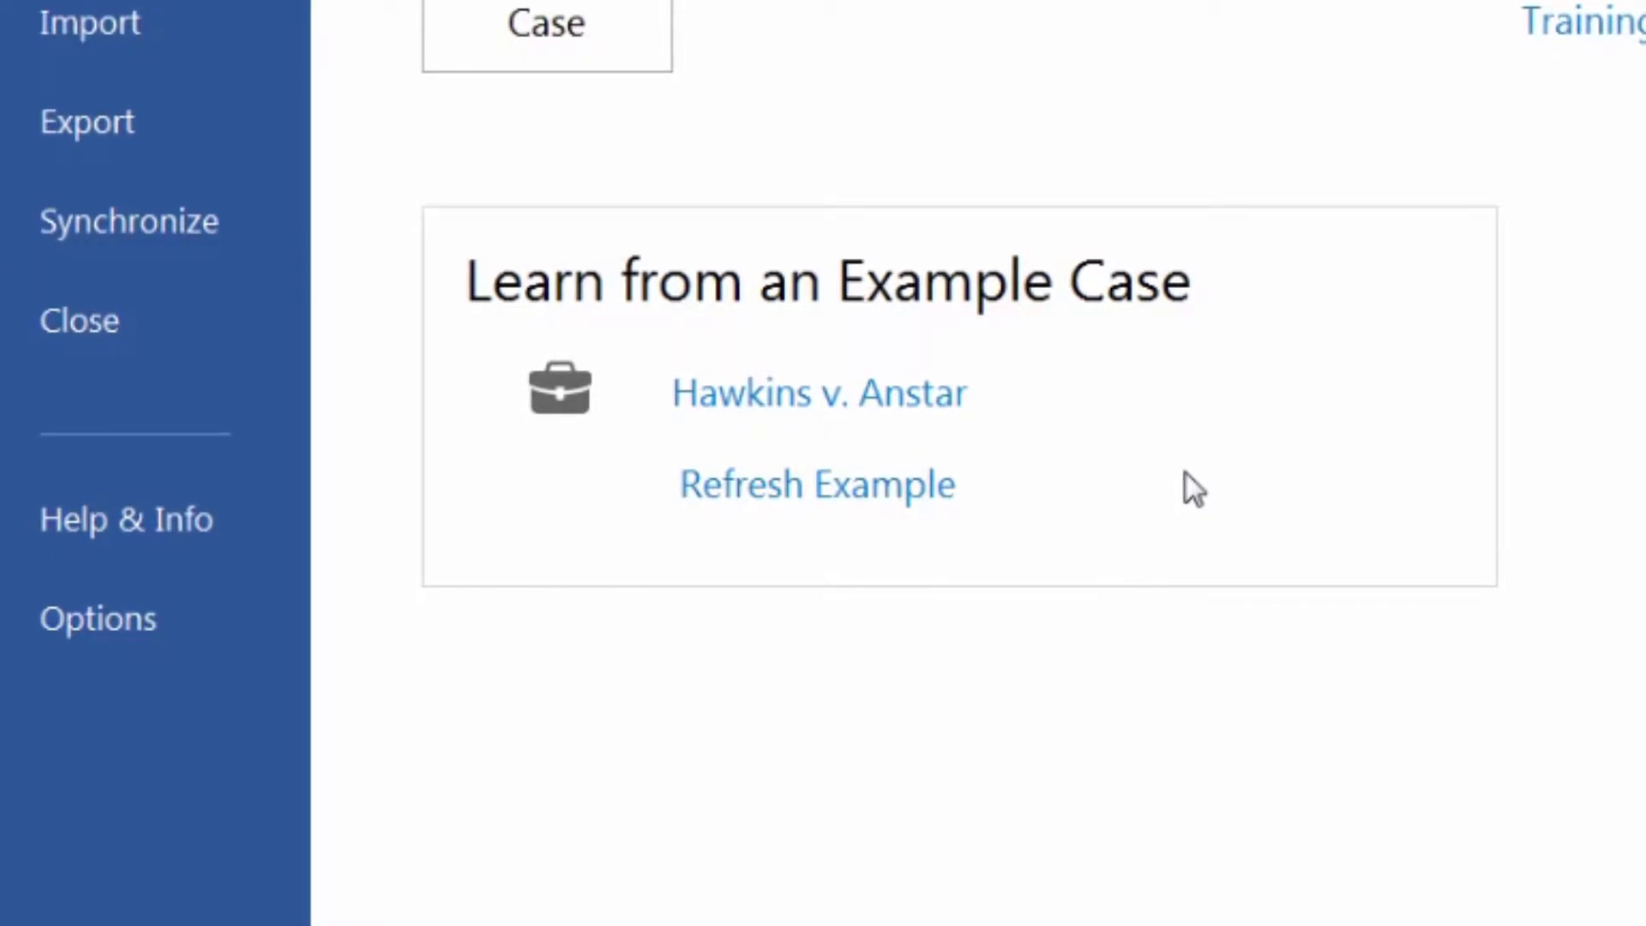
Open the Hawkins v. Anstar example case from the start page
click(933, 409)
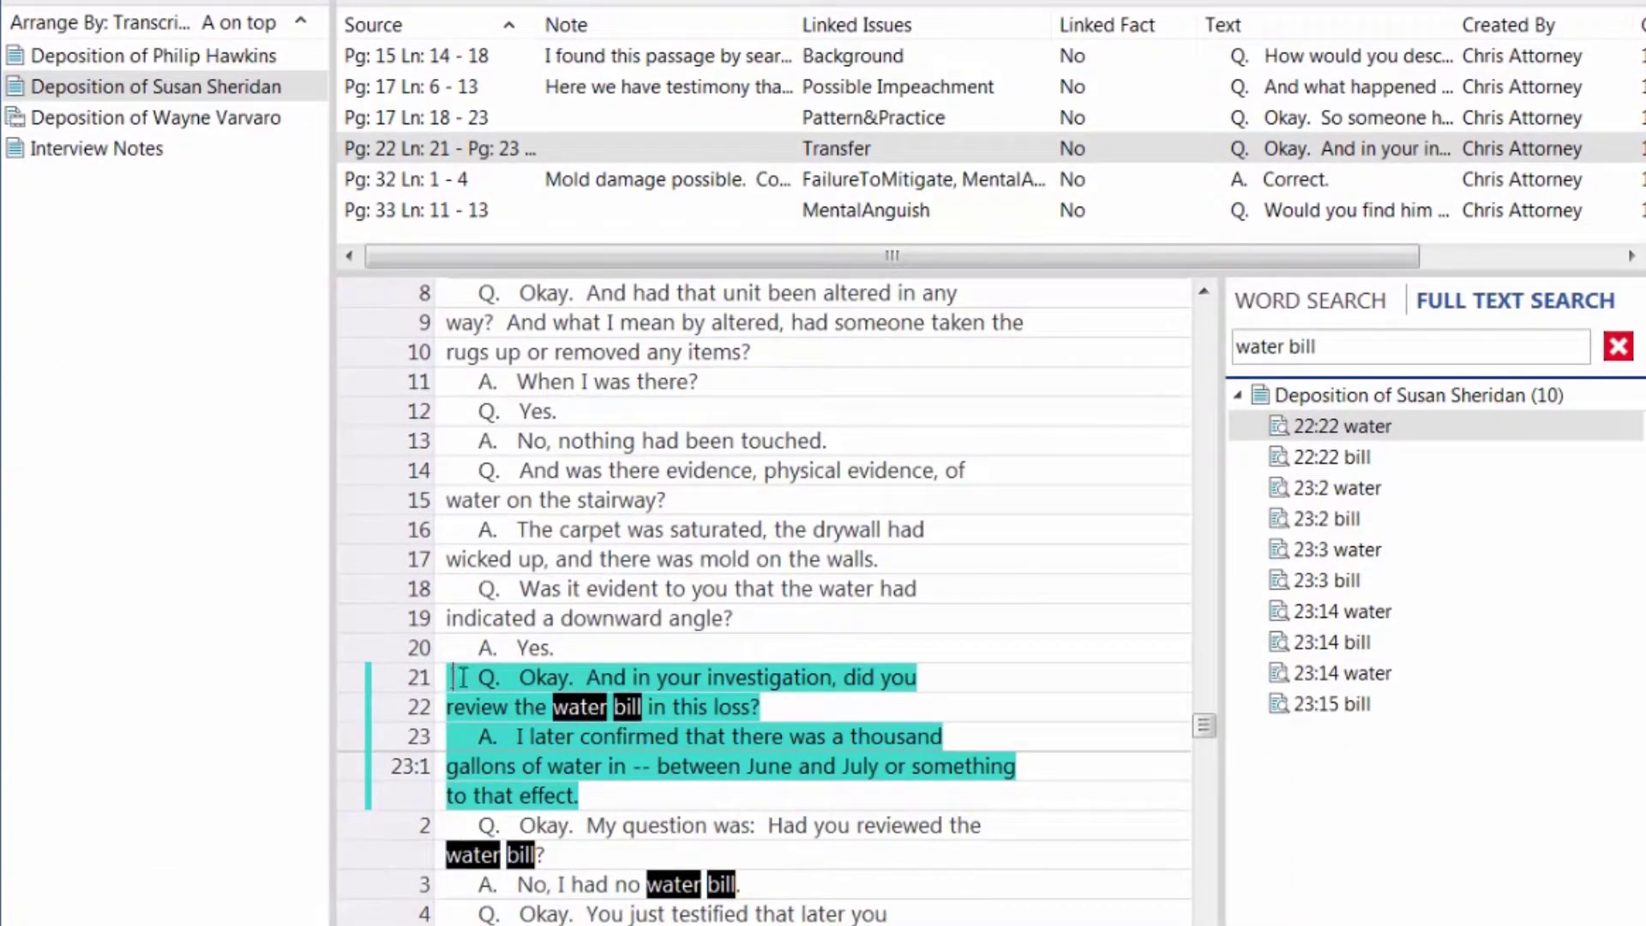
Begin a new TextMap annotation on transcript lines 22:21–23
drag(461, 678, 937, 731)
right_click(663, 694)
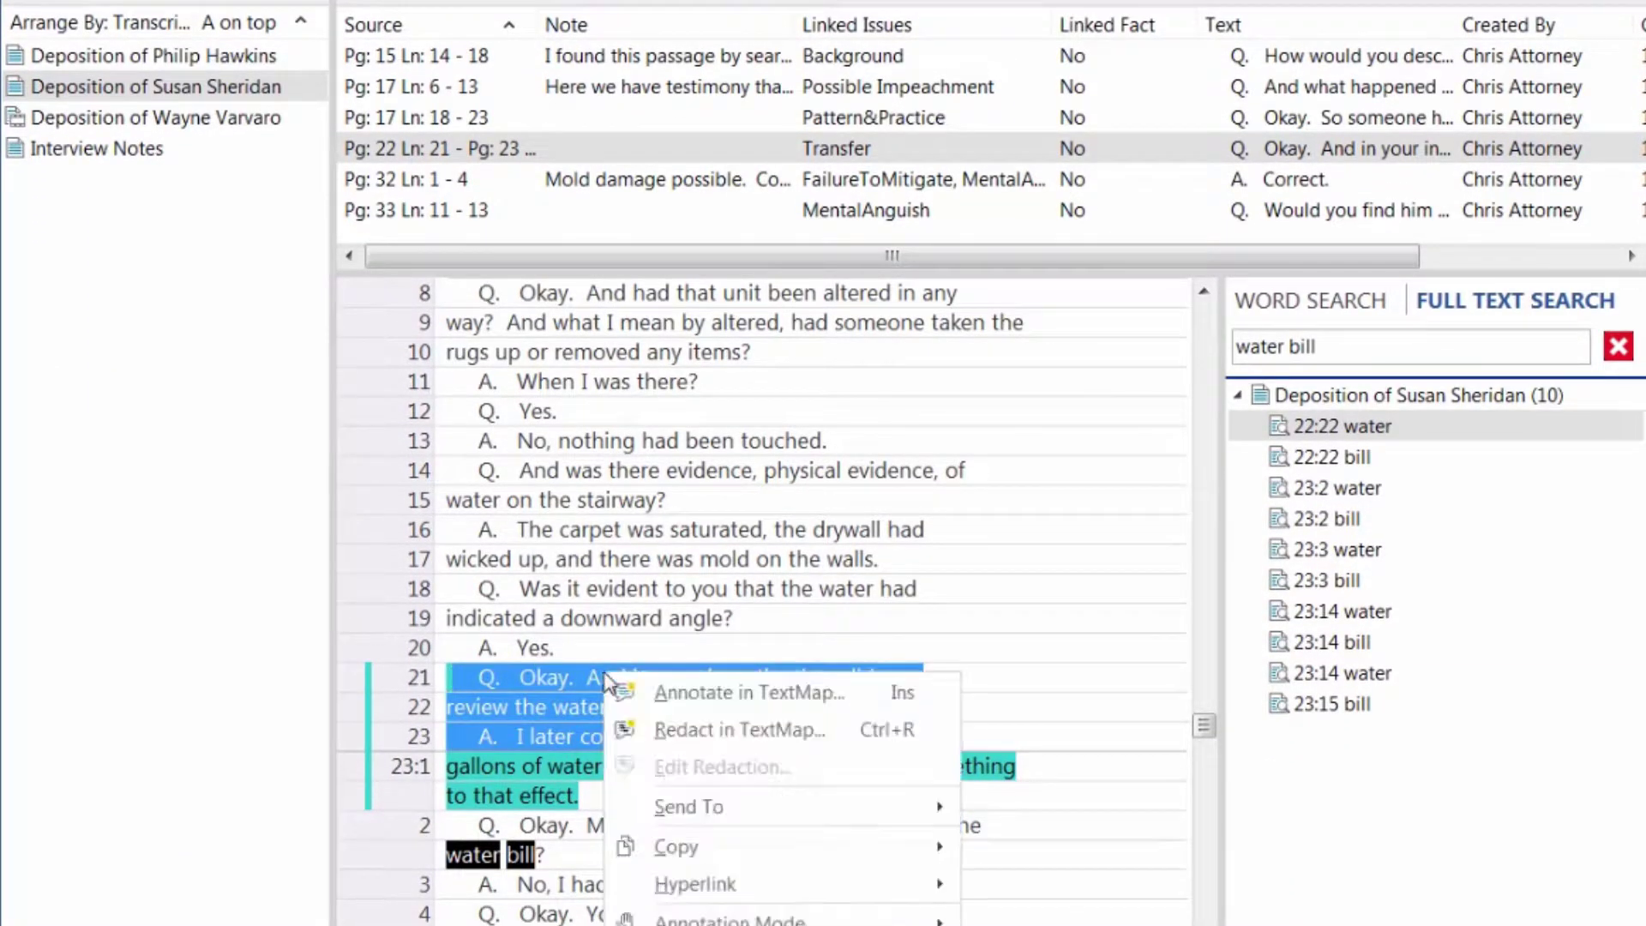
click(667, 686)
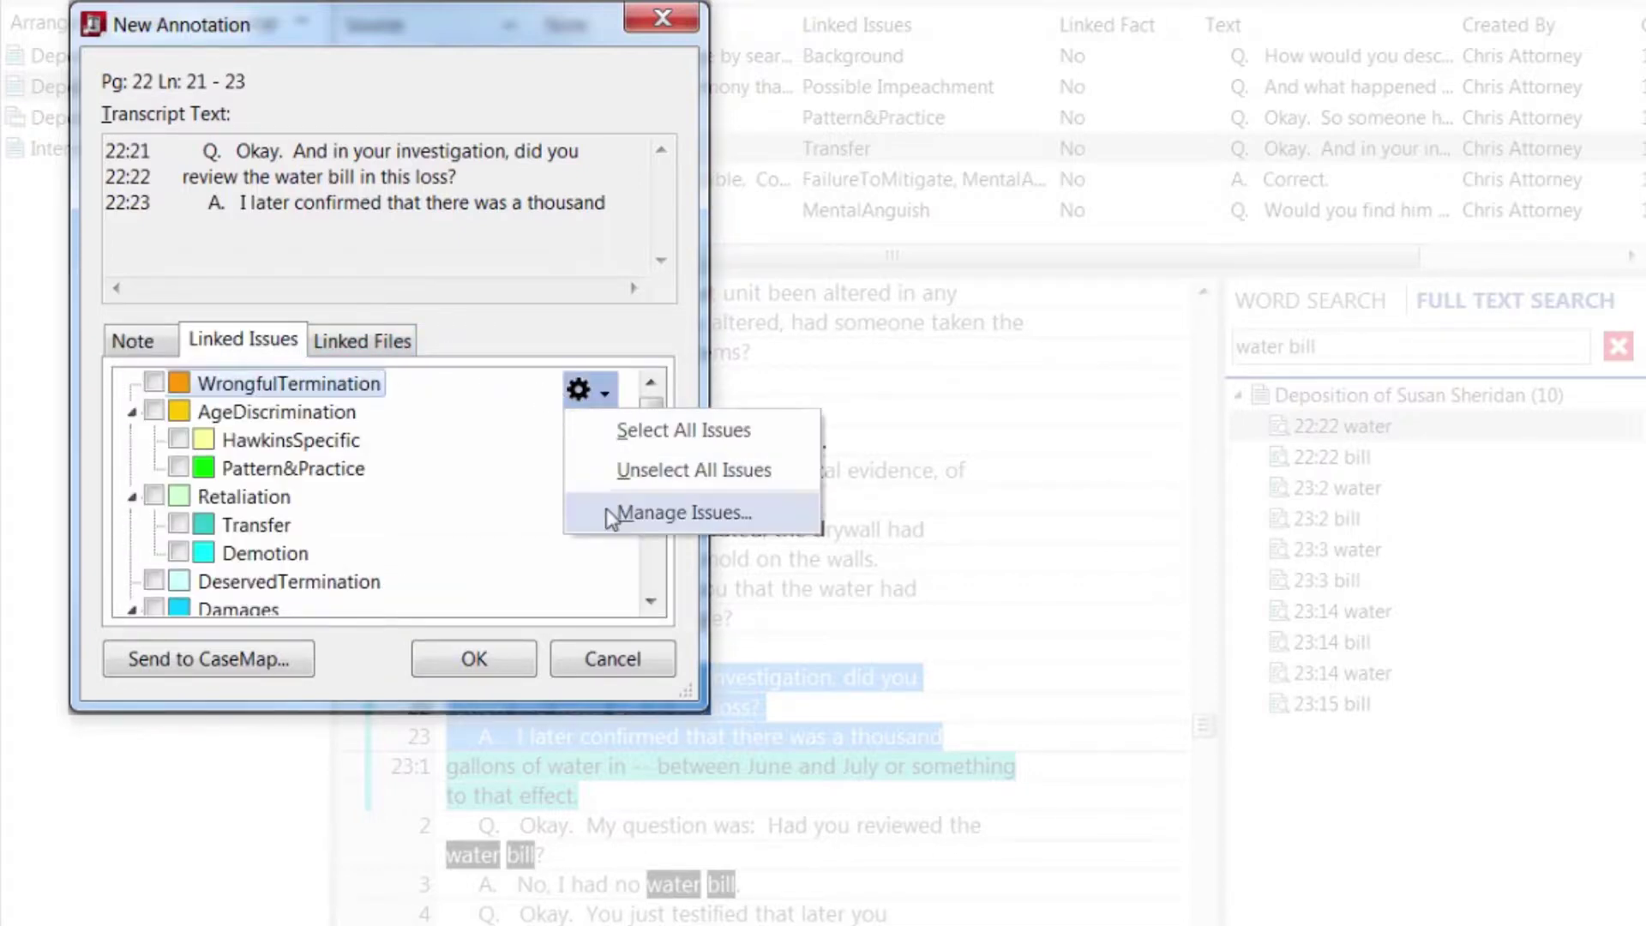
click(612, 512)
Create a case issue named 'Research' and colour it red
click(553, 242)
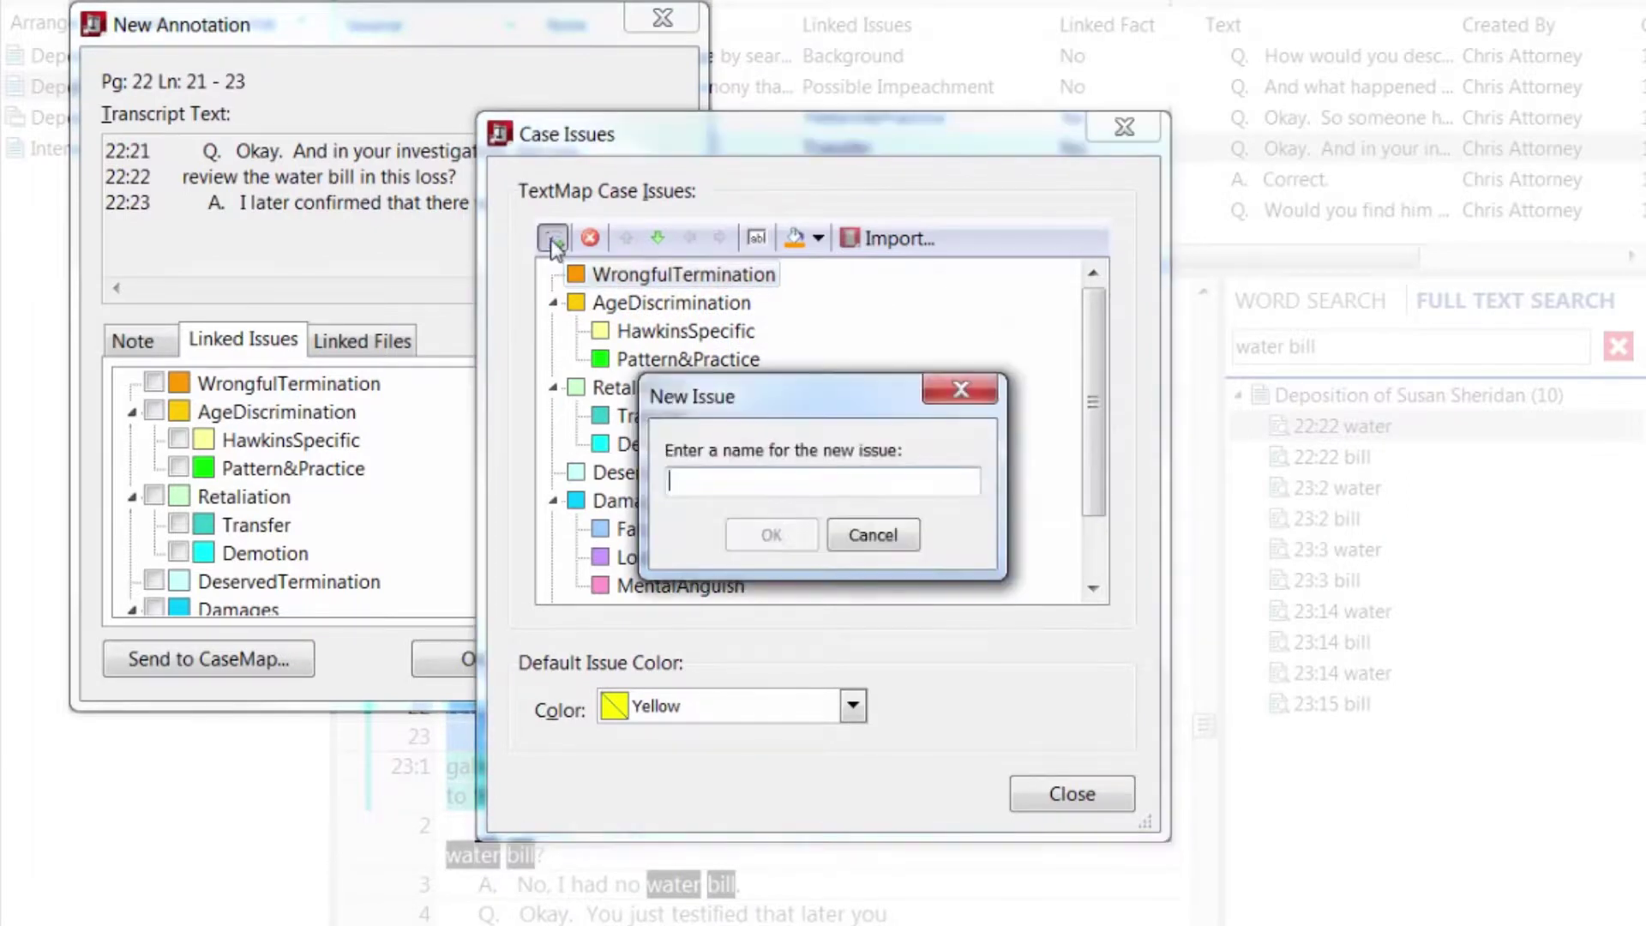
text(Research)
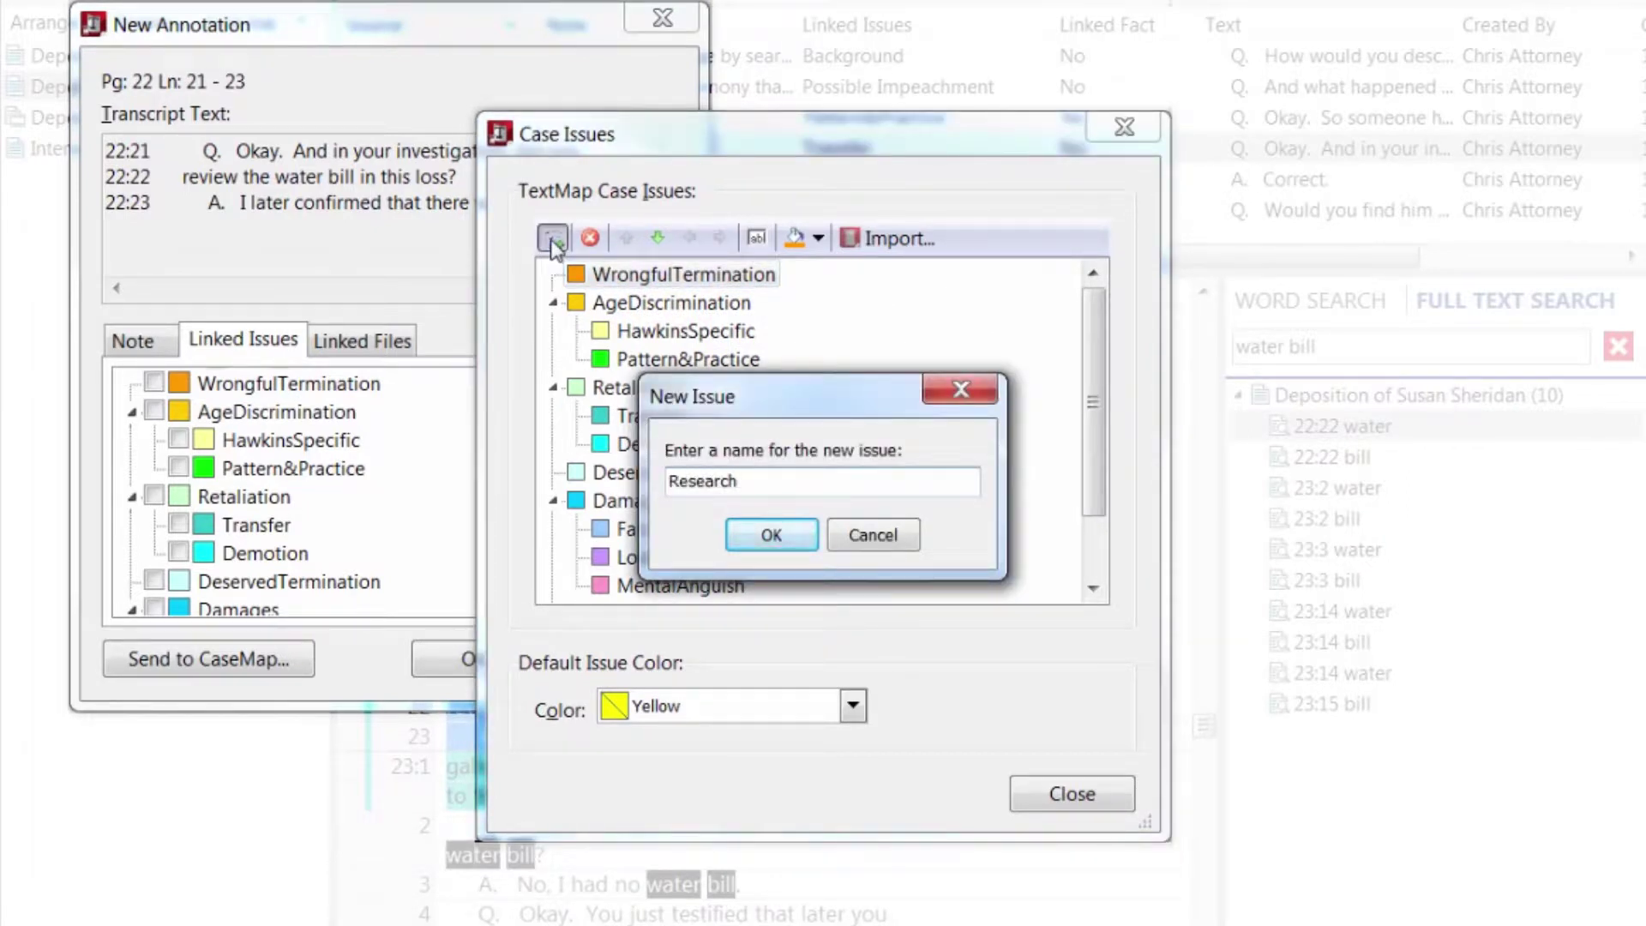
click(768, 535)
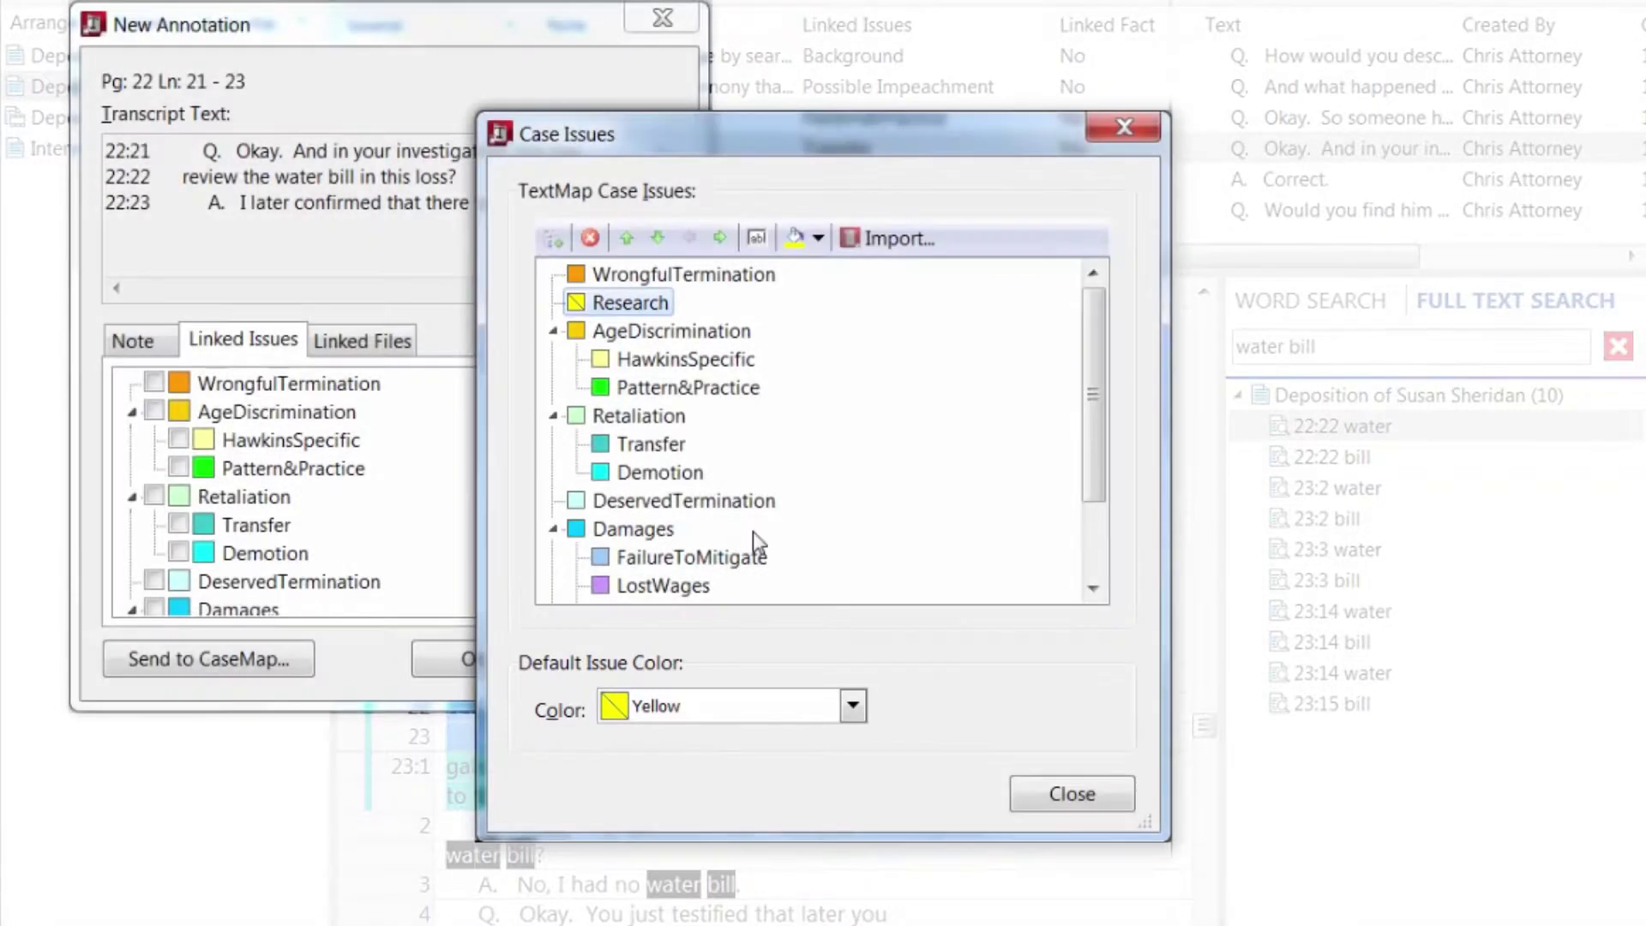
click(818, 239)
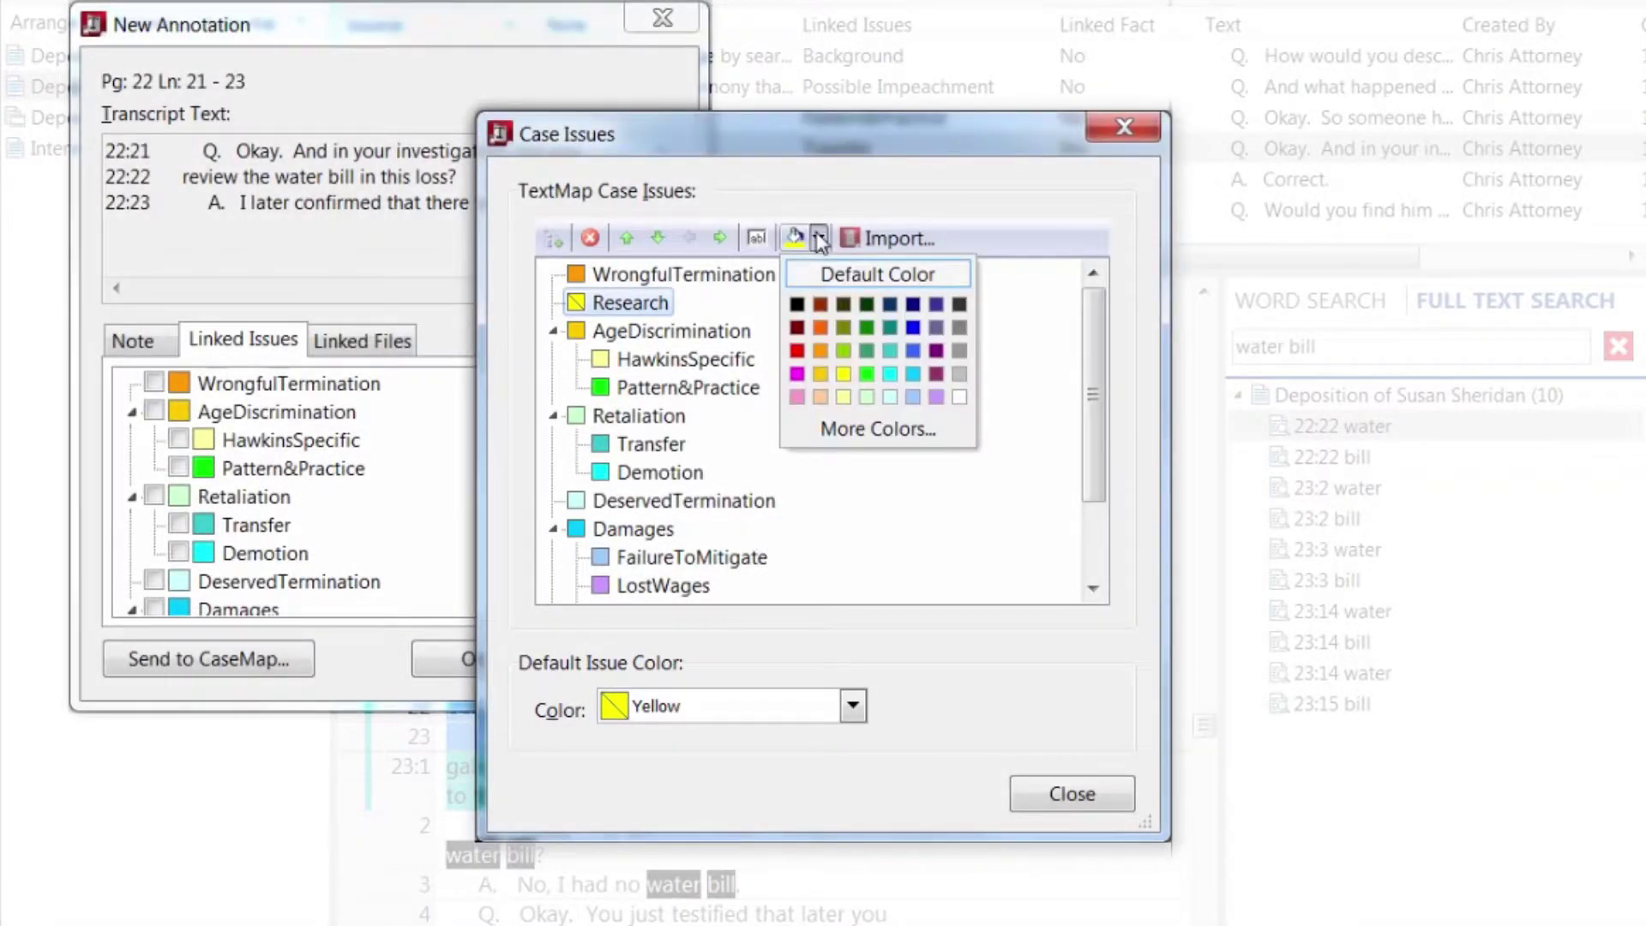
click(797, 351)
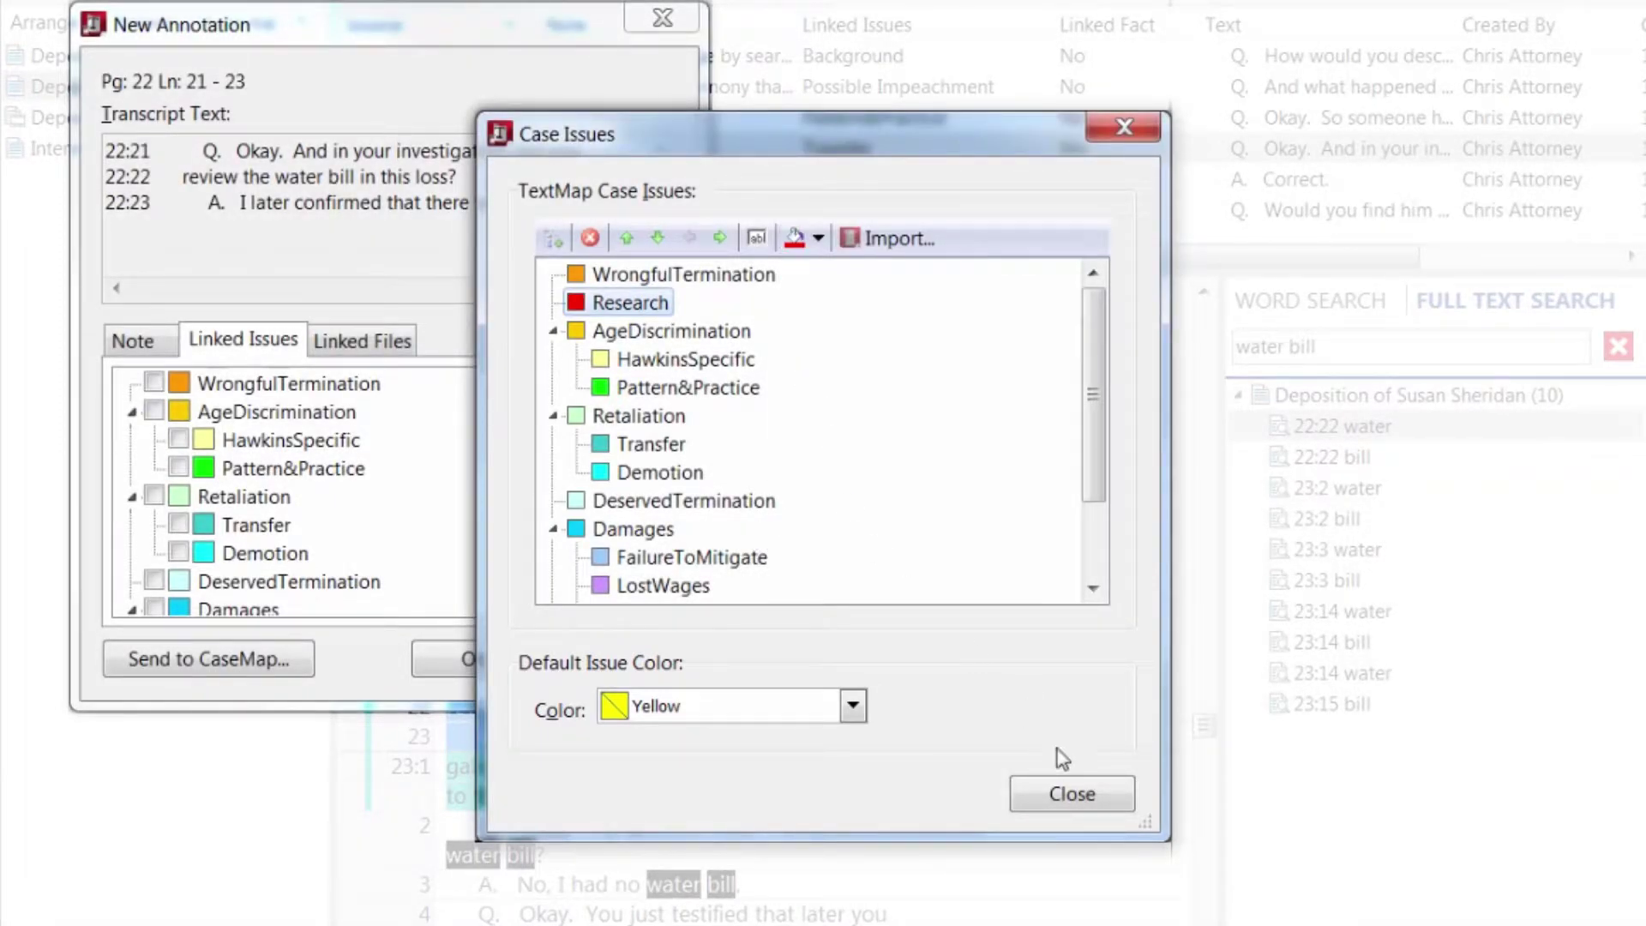
click(1075, 790)
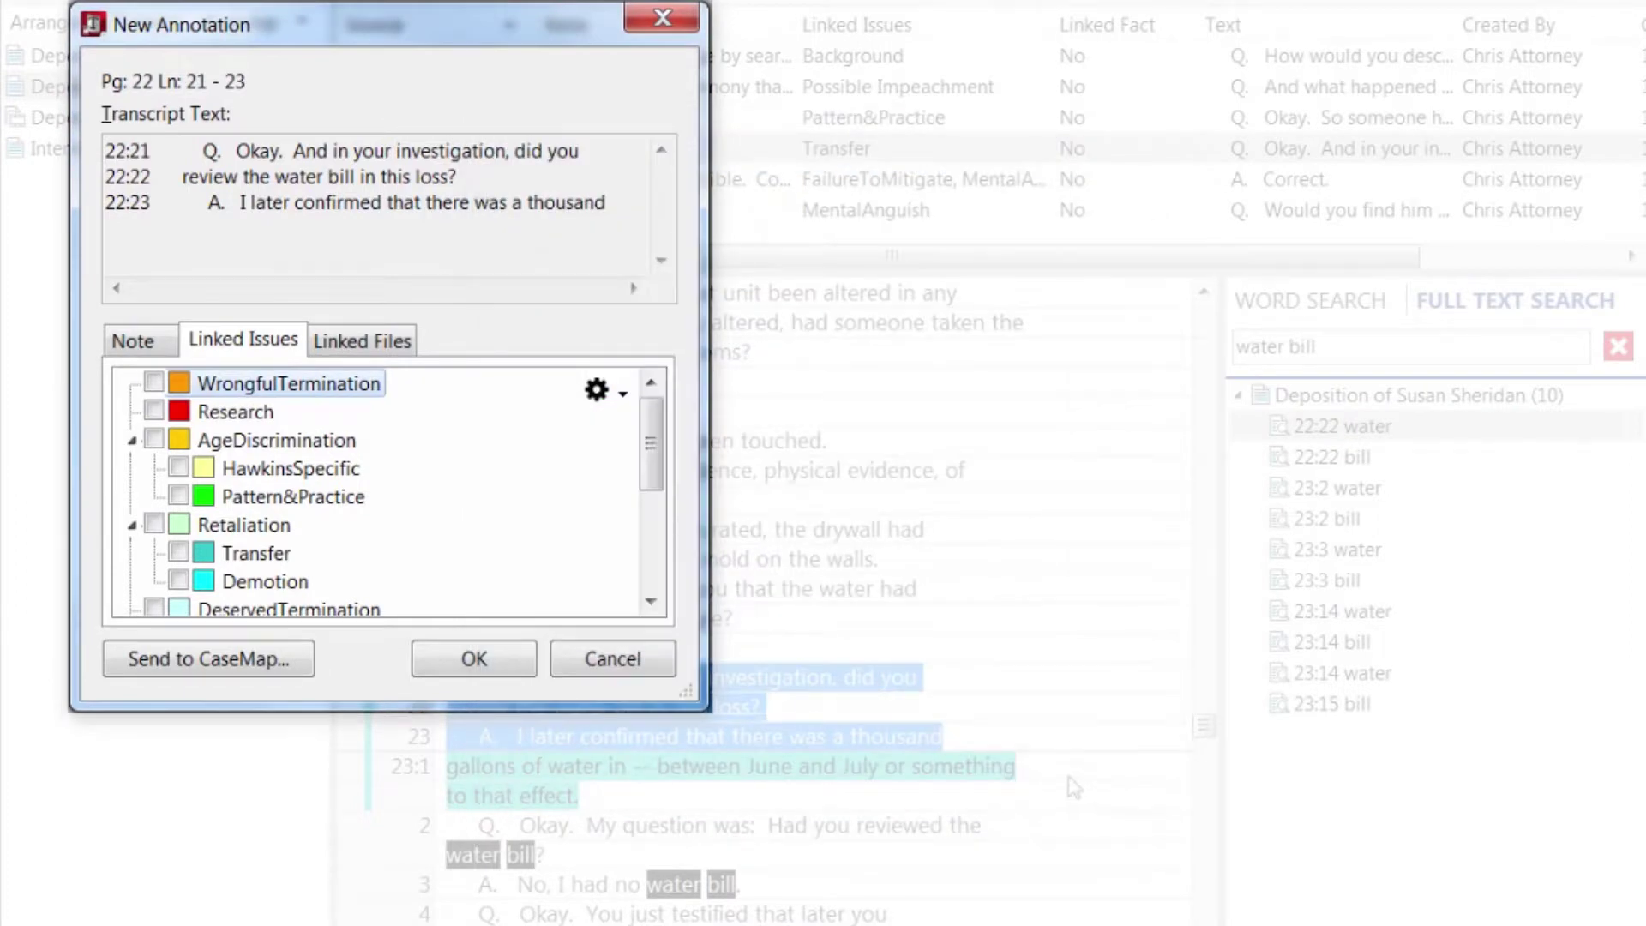
Link the Pg 22 Ln 21-23 annotation to Research with note 'water bill', then reopen it
click(156, 411)
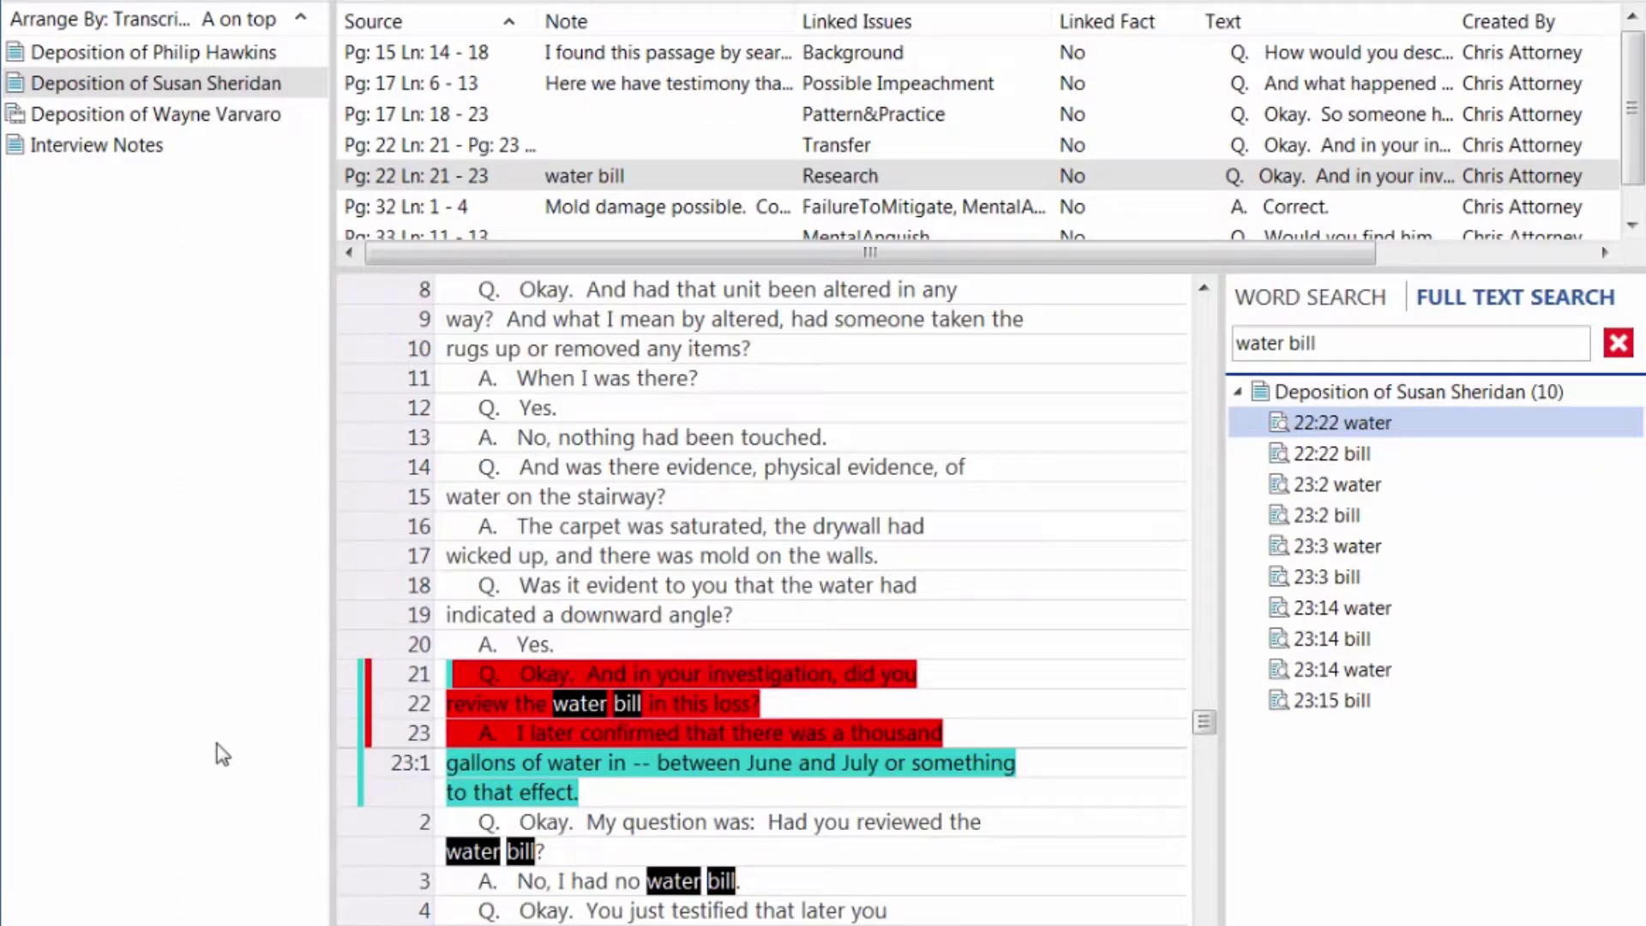
drag(451, 675, 937, 734)
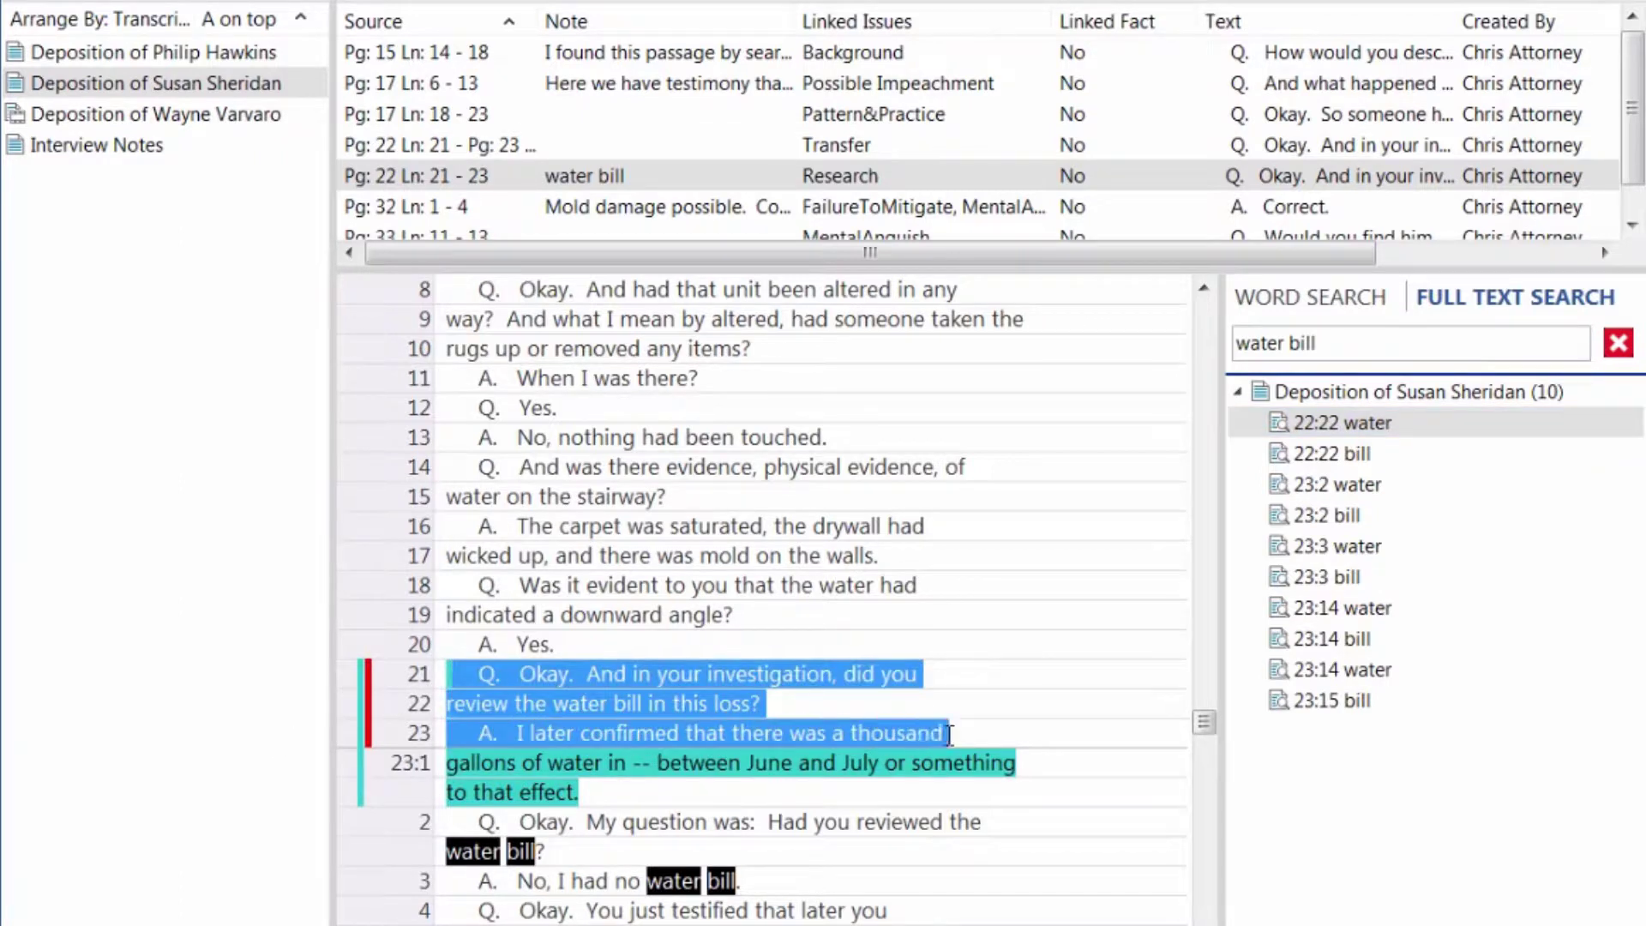
right_click(656, 686)
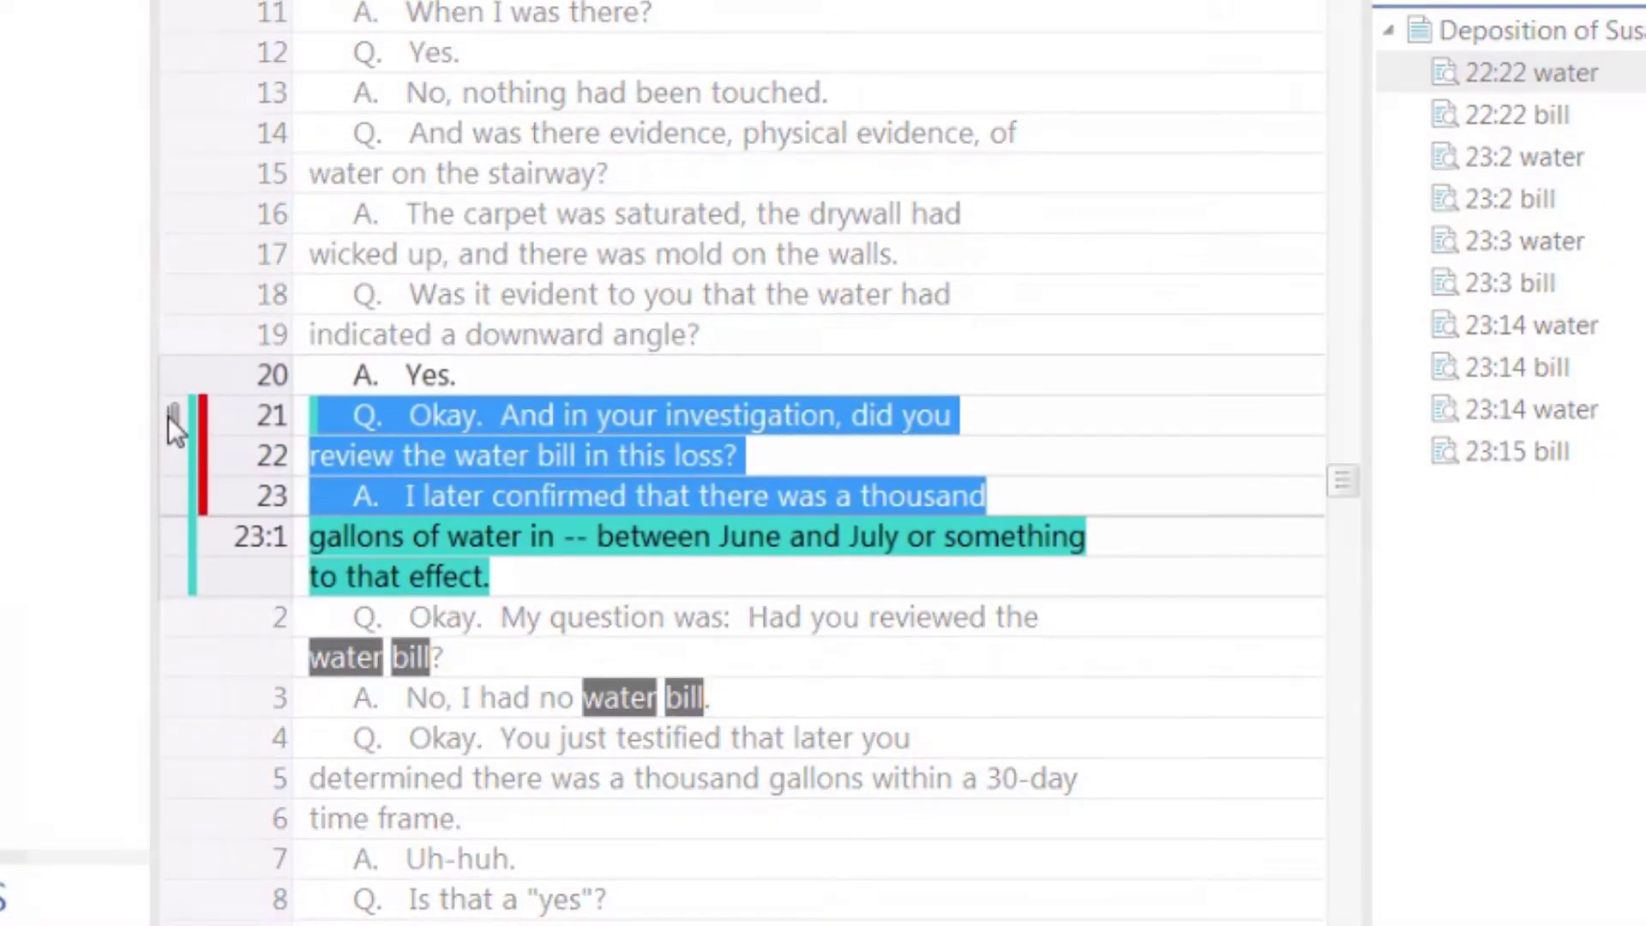
click(174, 418)
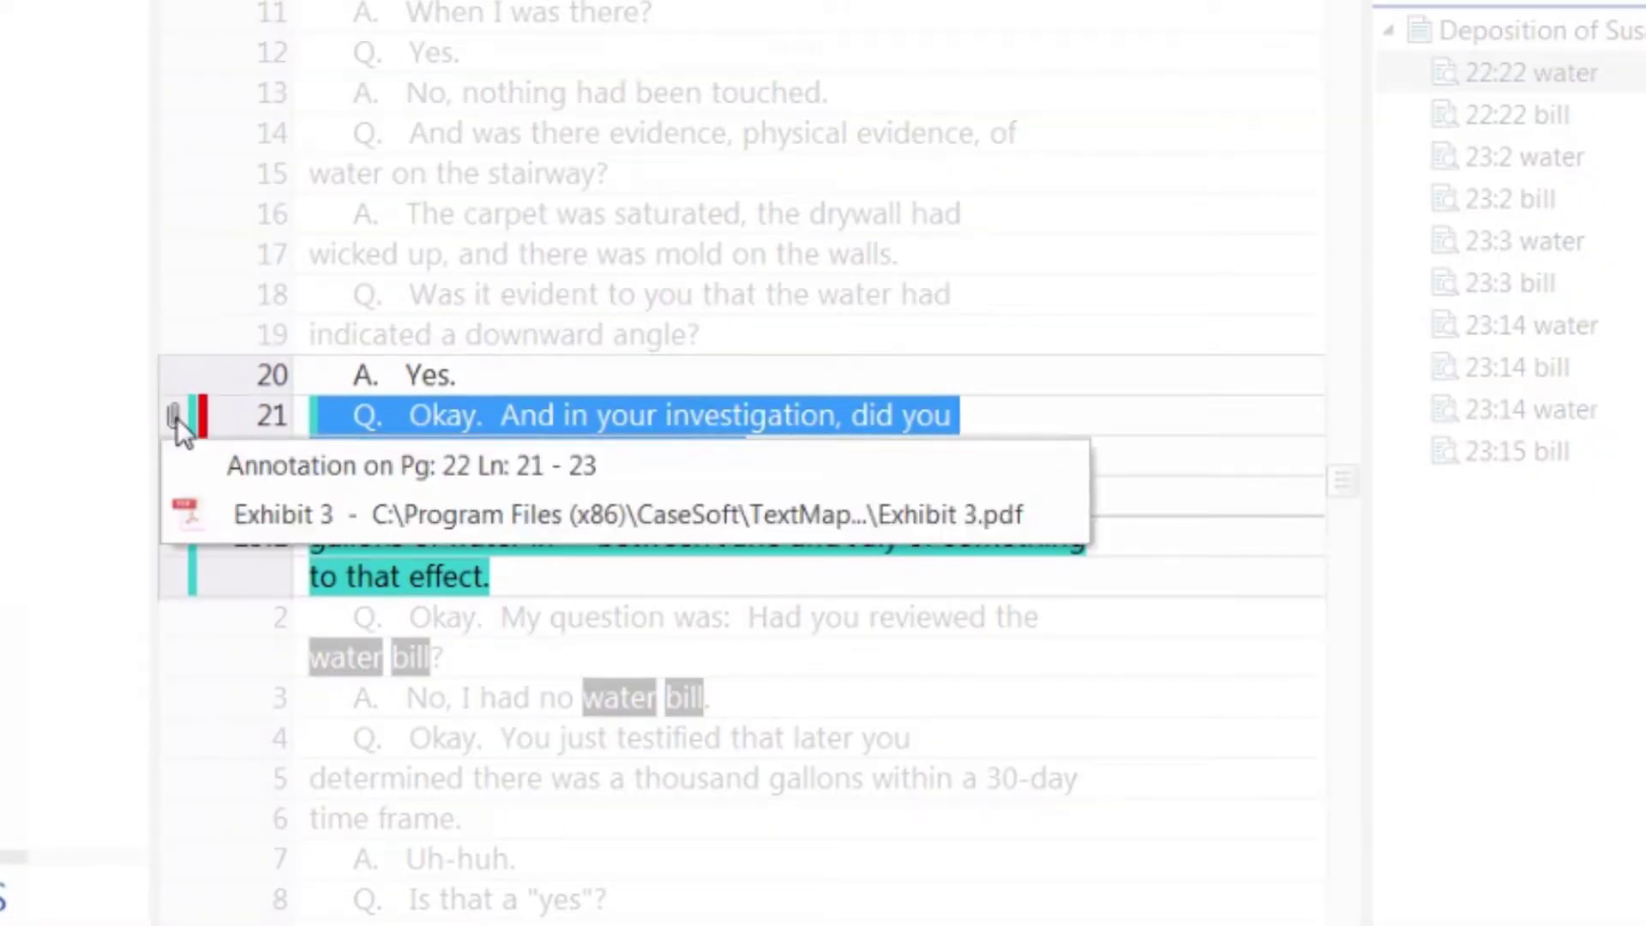
click(256, 525)
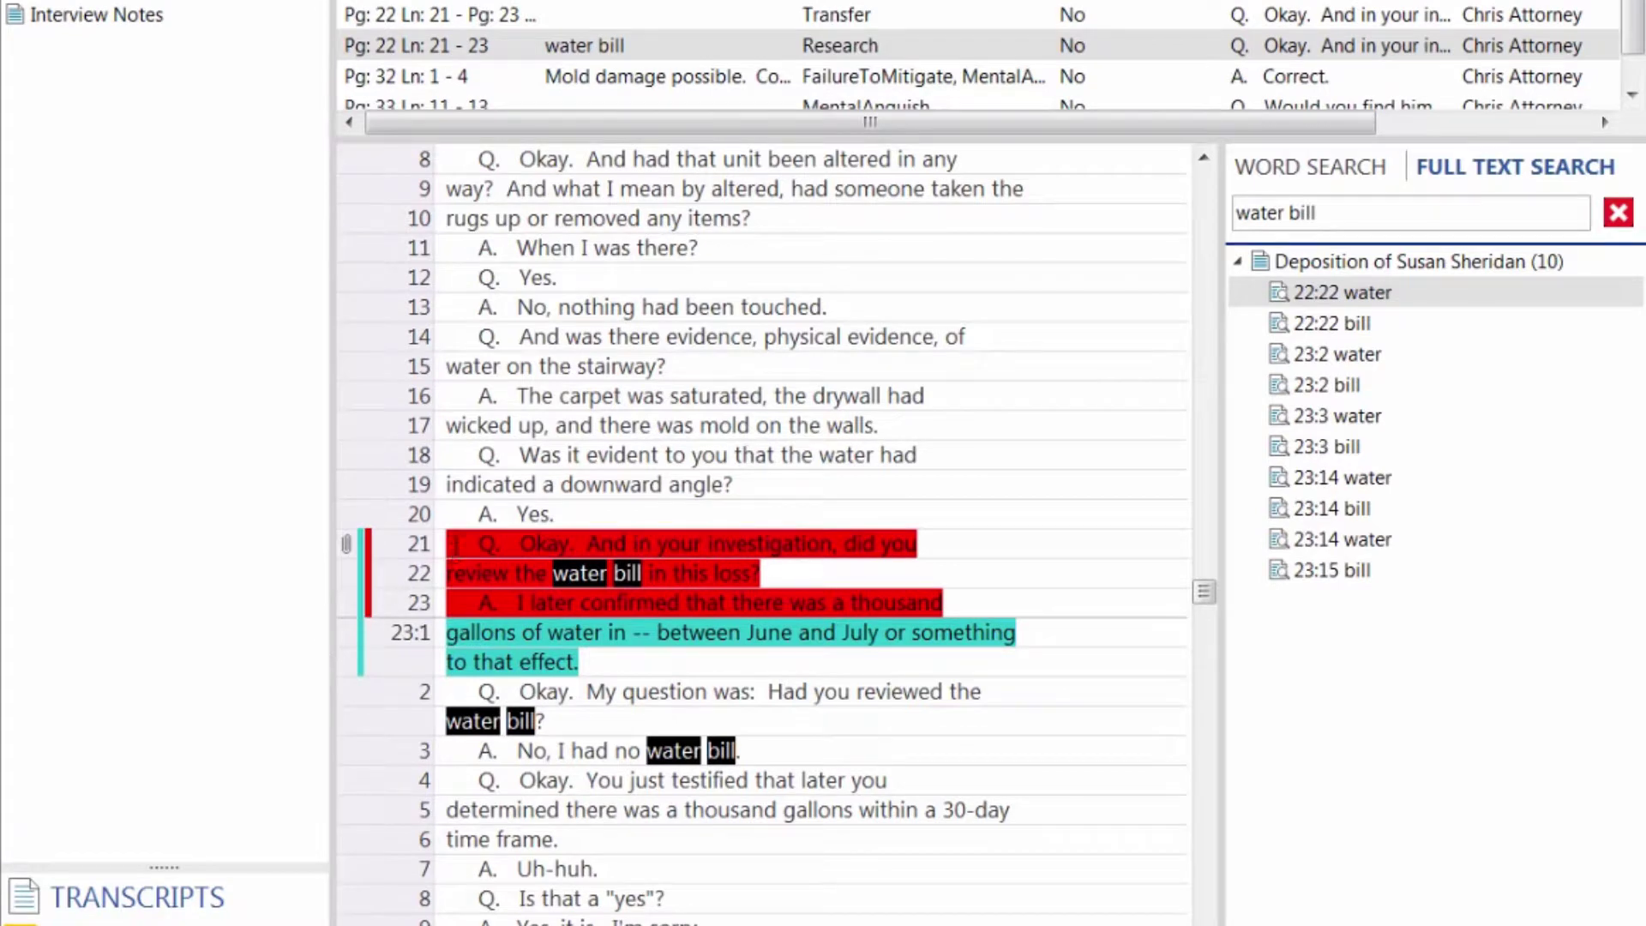
Send lines 22:21–23 to CaseMap as a new fact and switch to CaseMap
drag(456, 543, 945, 605)
right_click(665, 547)
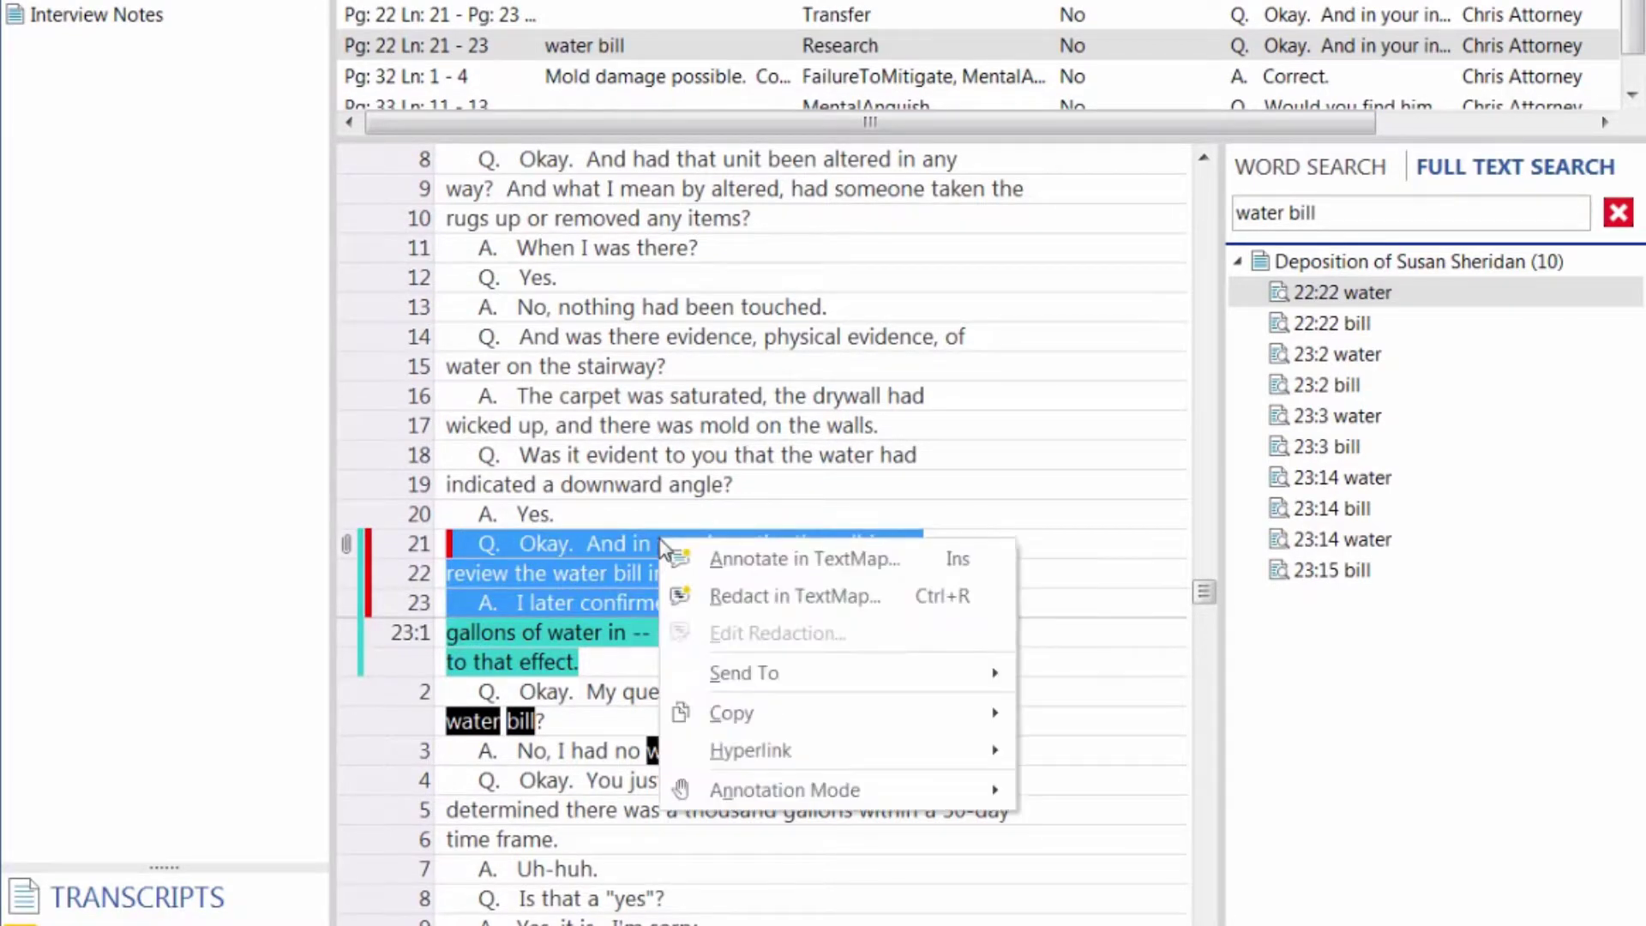
mouse_move(820, 696)
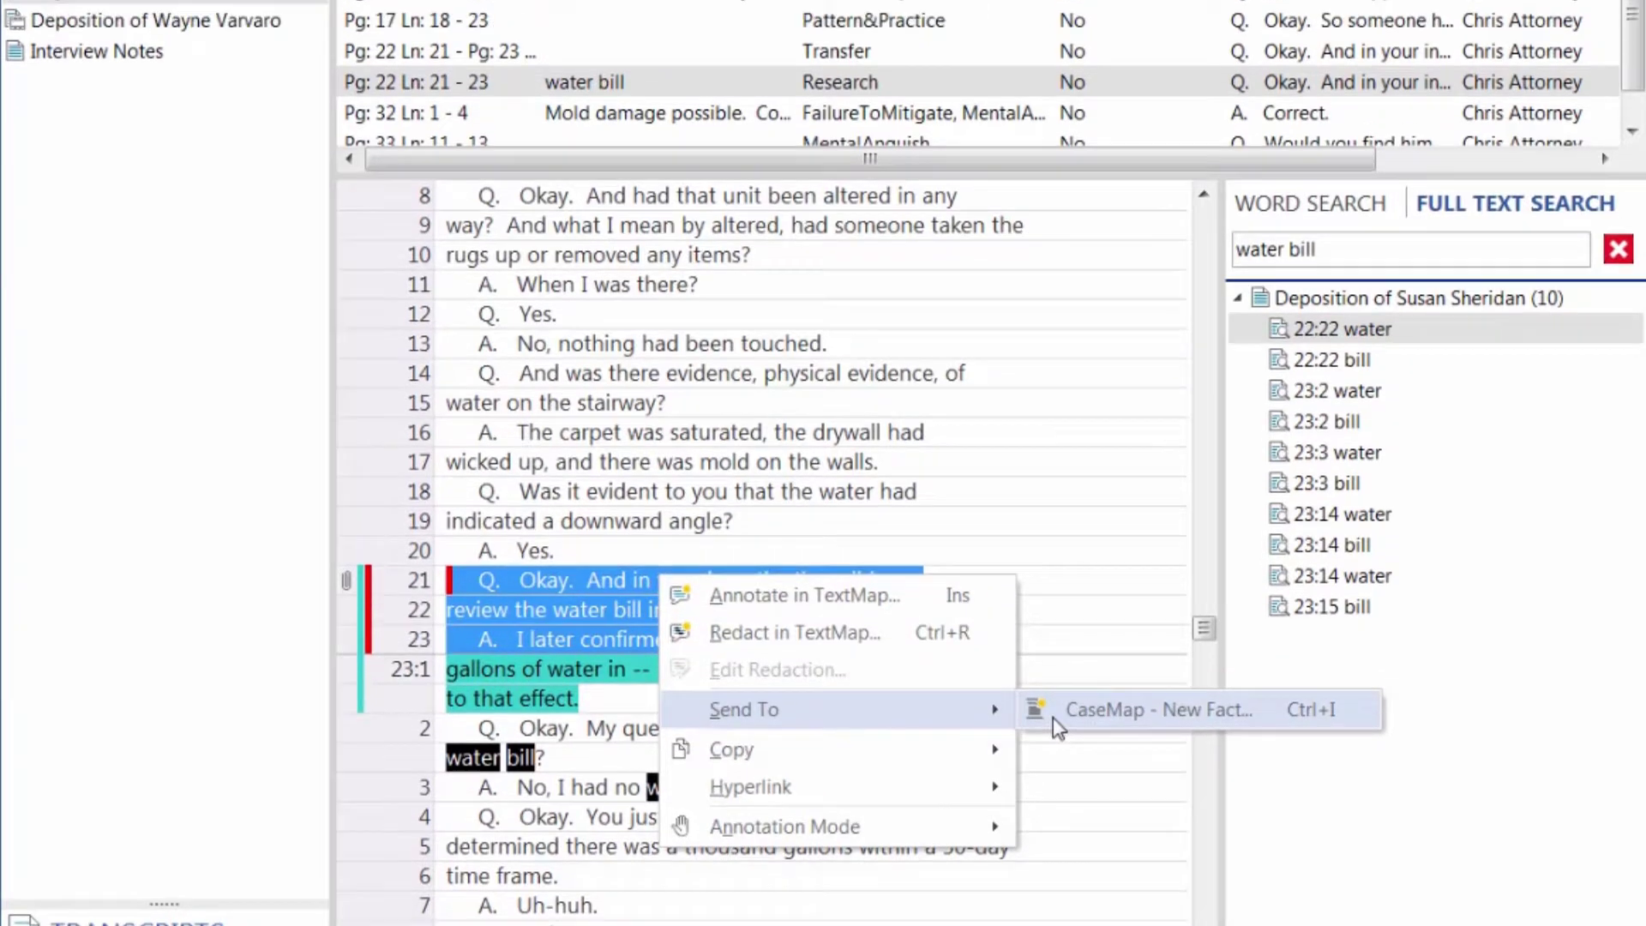
click(1053, 681)
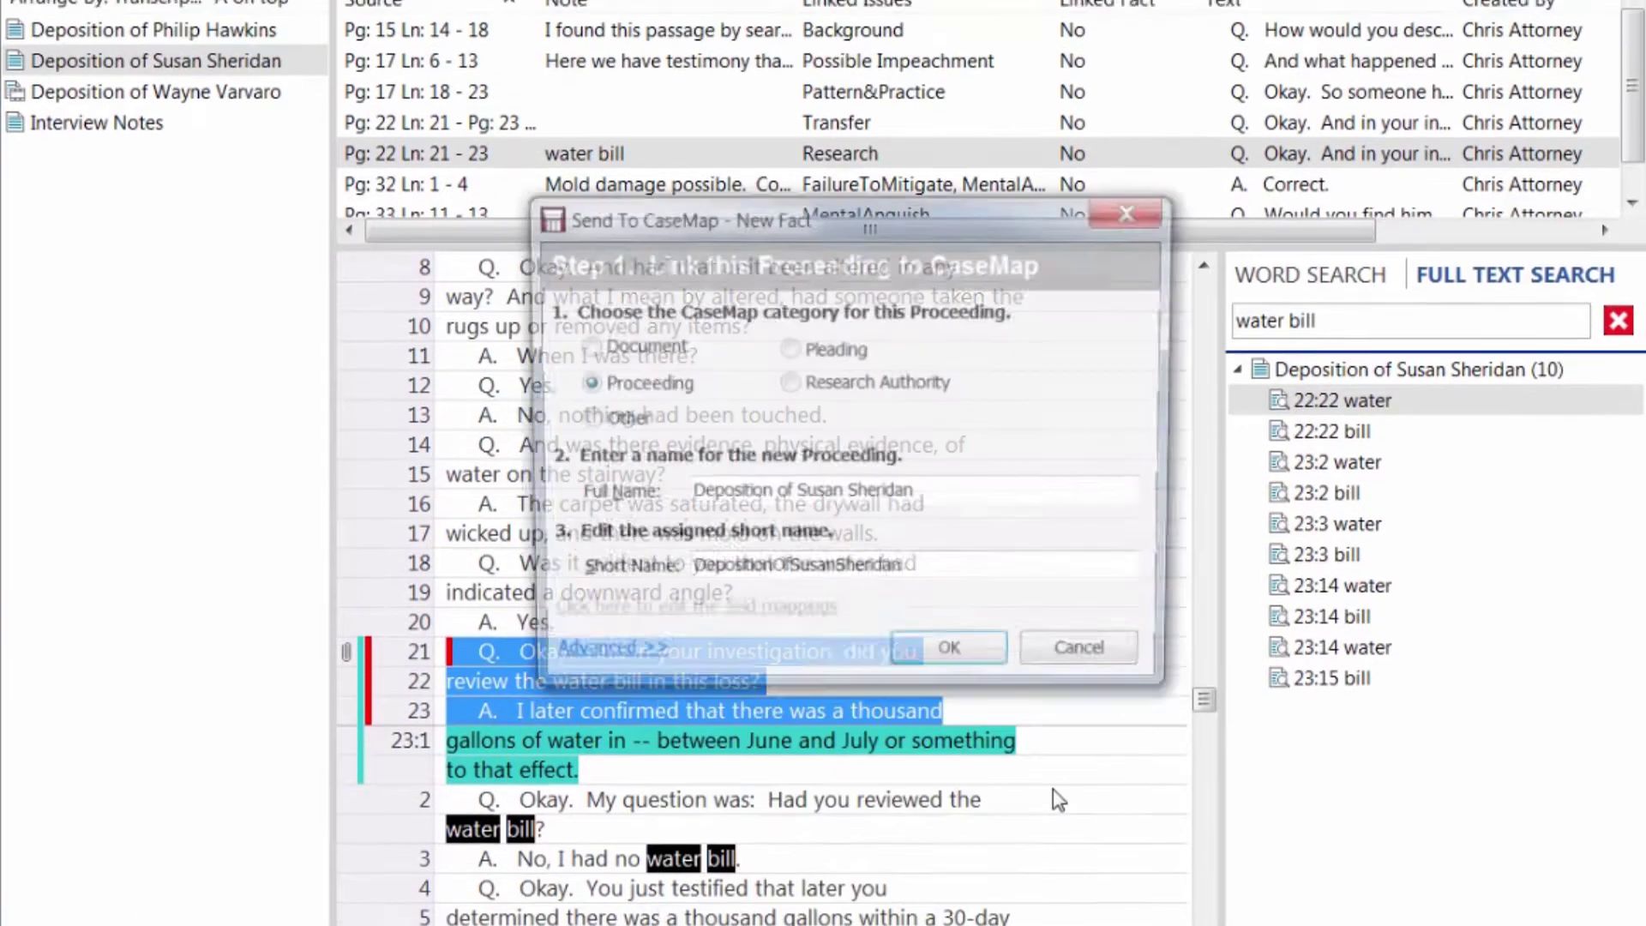
click(953, 686)
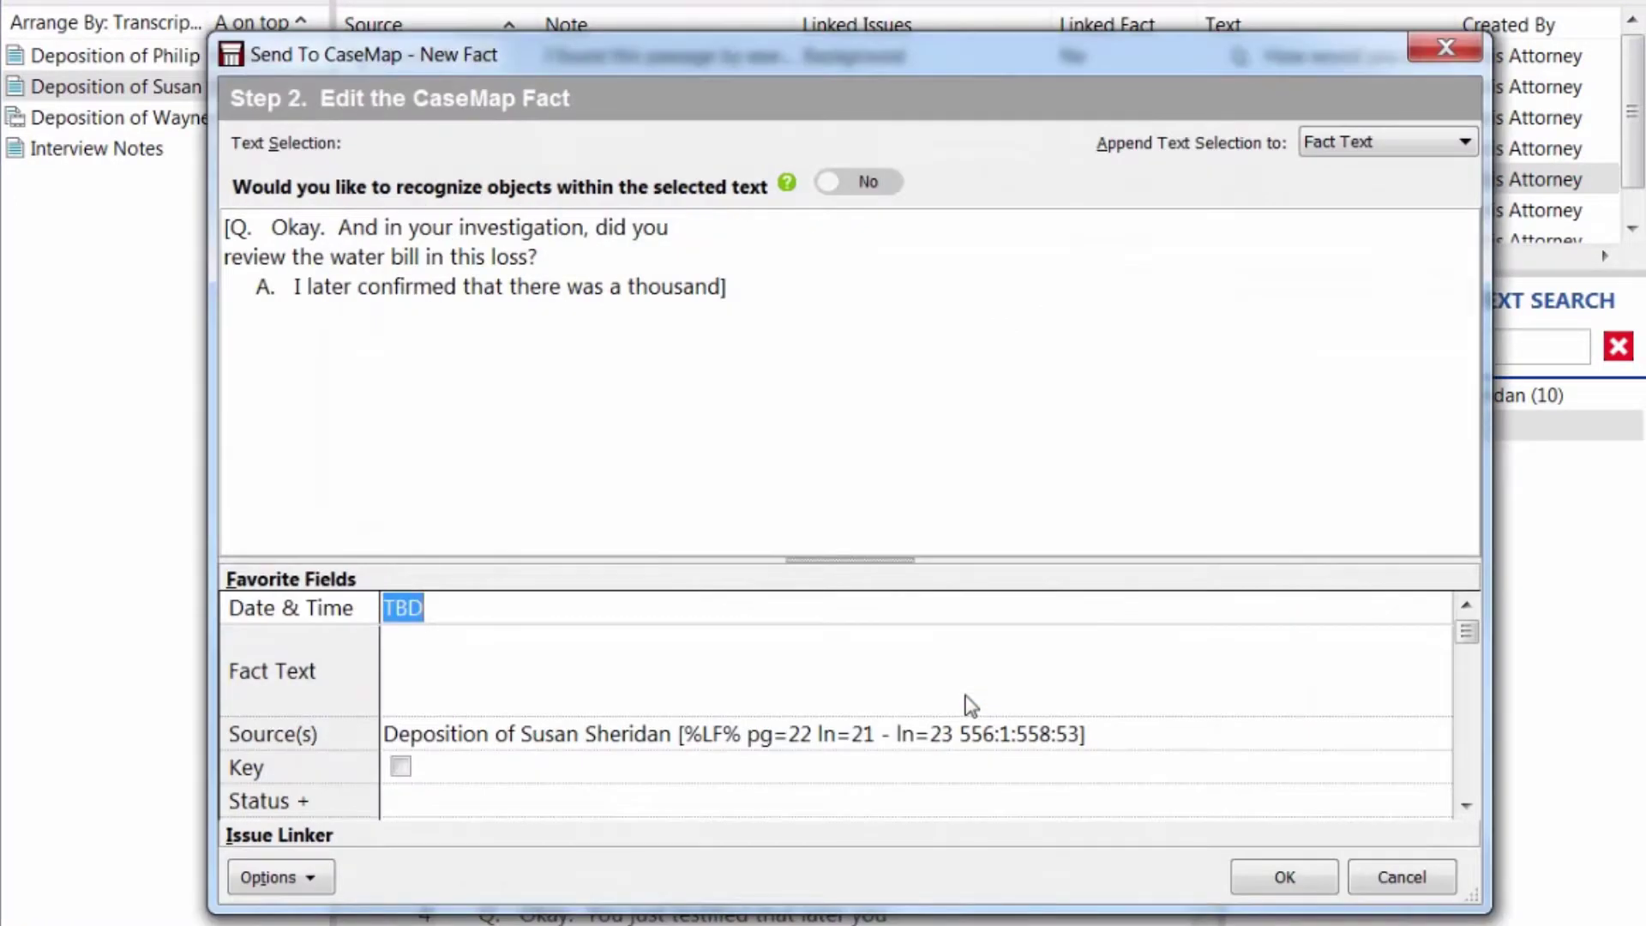
click(1277, 878)
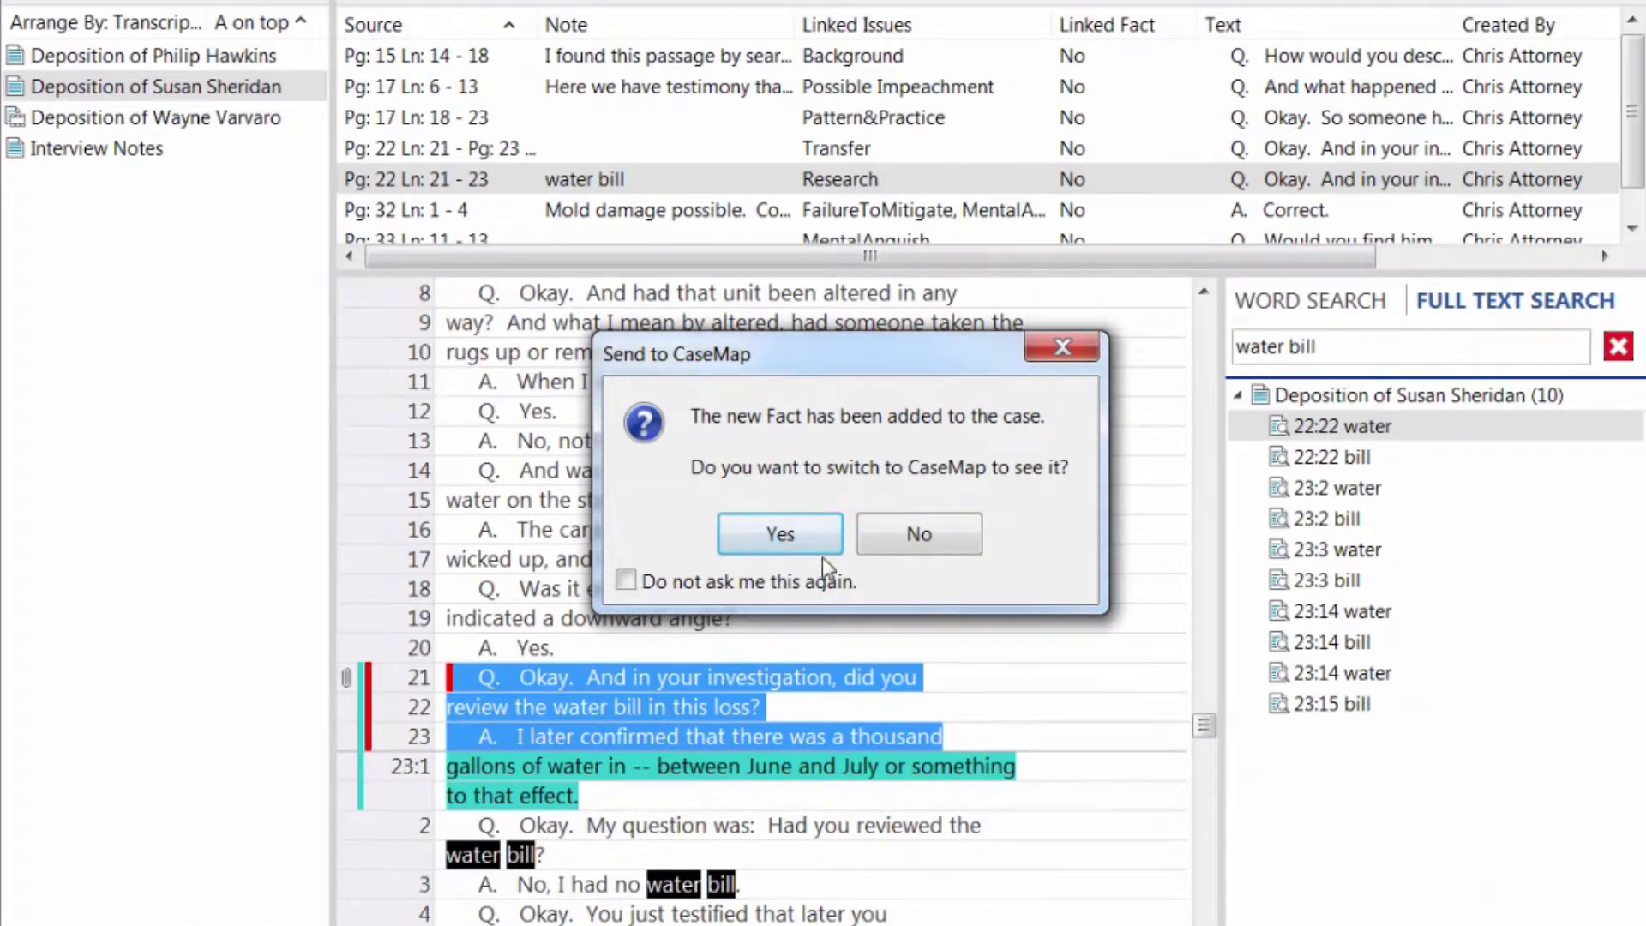
click(783, 540)
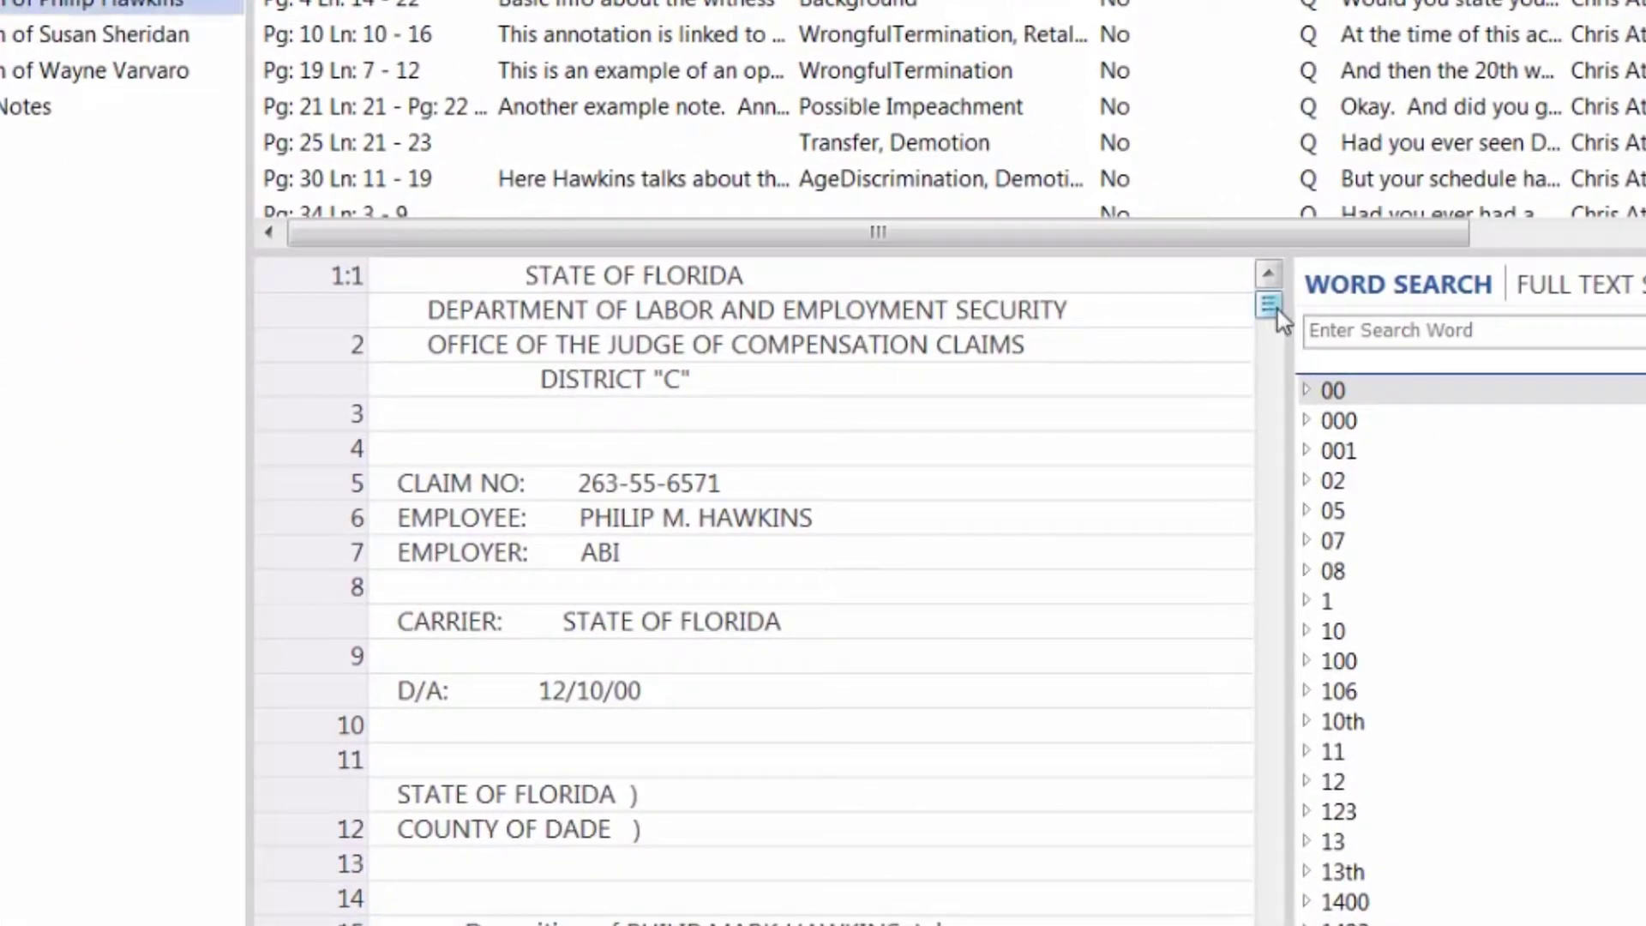
Scroll to page 5 and start a redaction of the Social Security number on line 5
drag(1270, 309, 1279, 418)
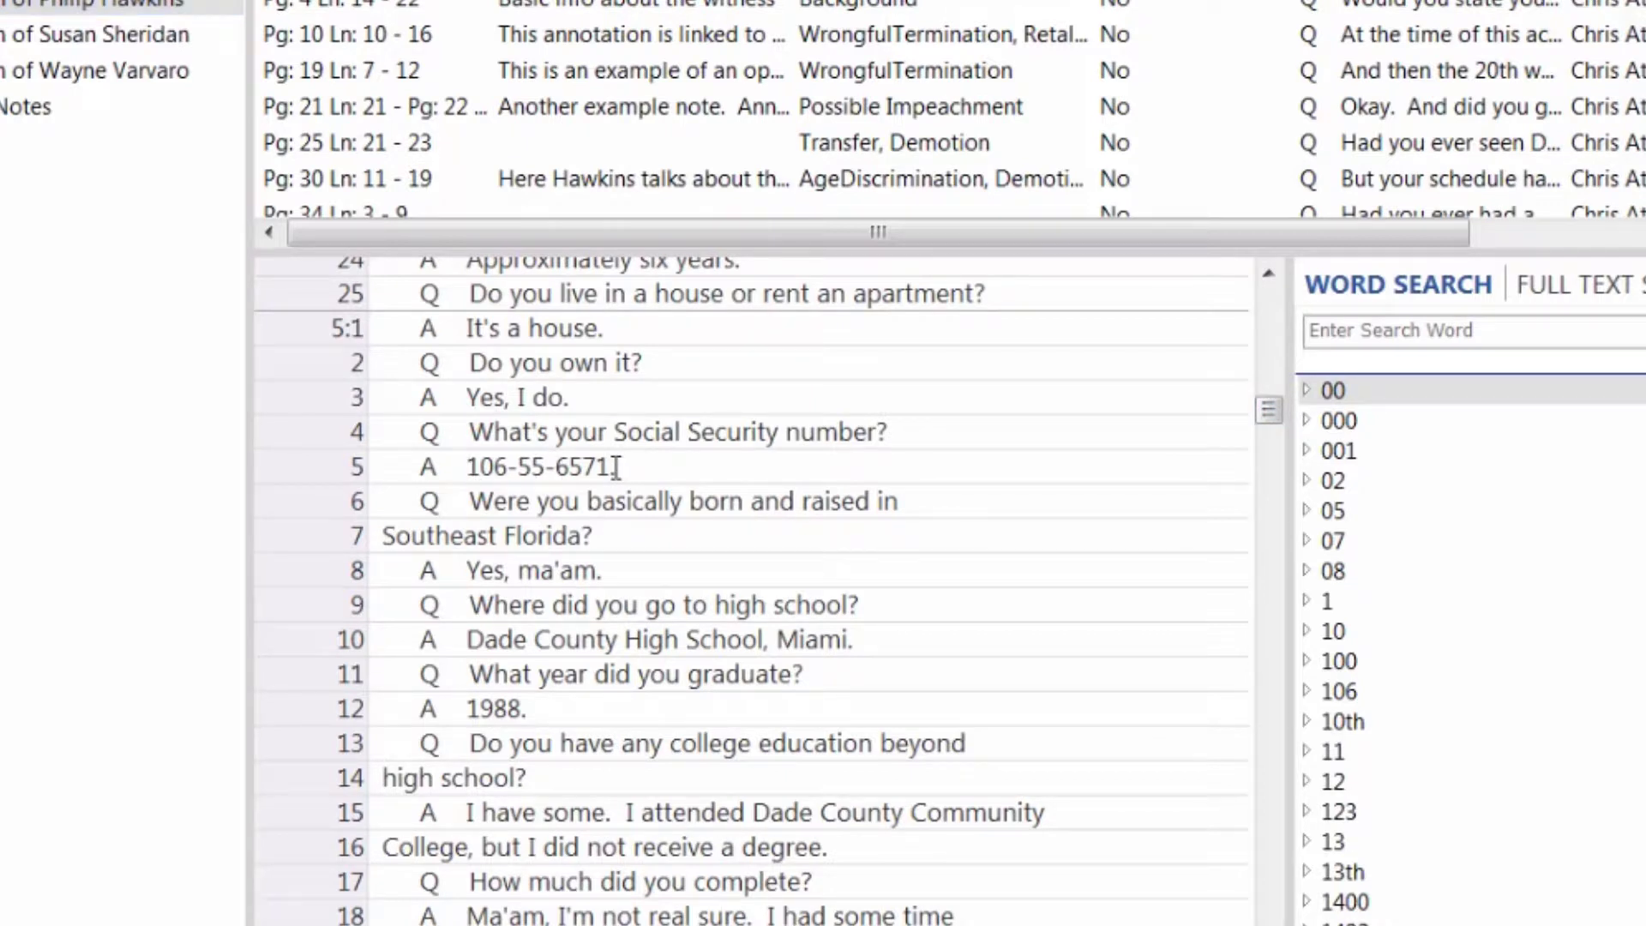
drag(616, 468, 452, 469)
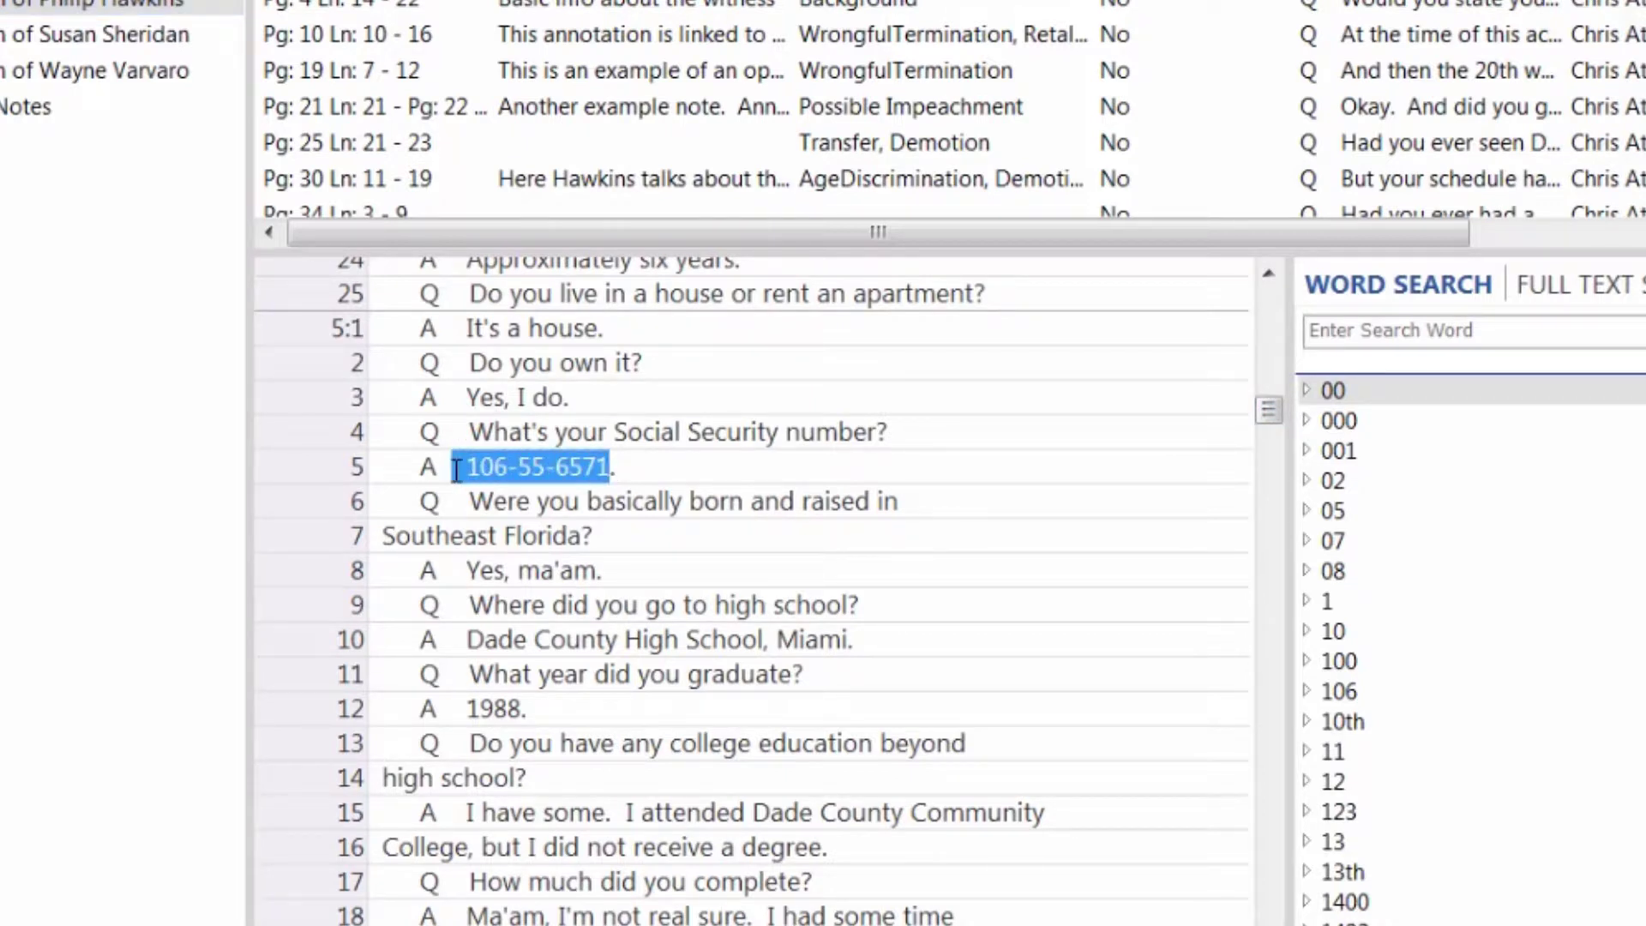
right_click(503, 474)
click(579, 547)
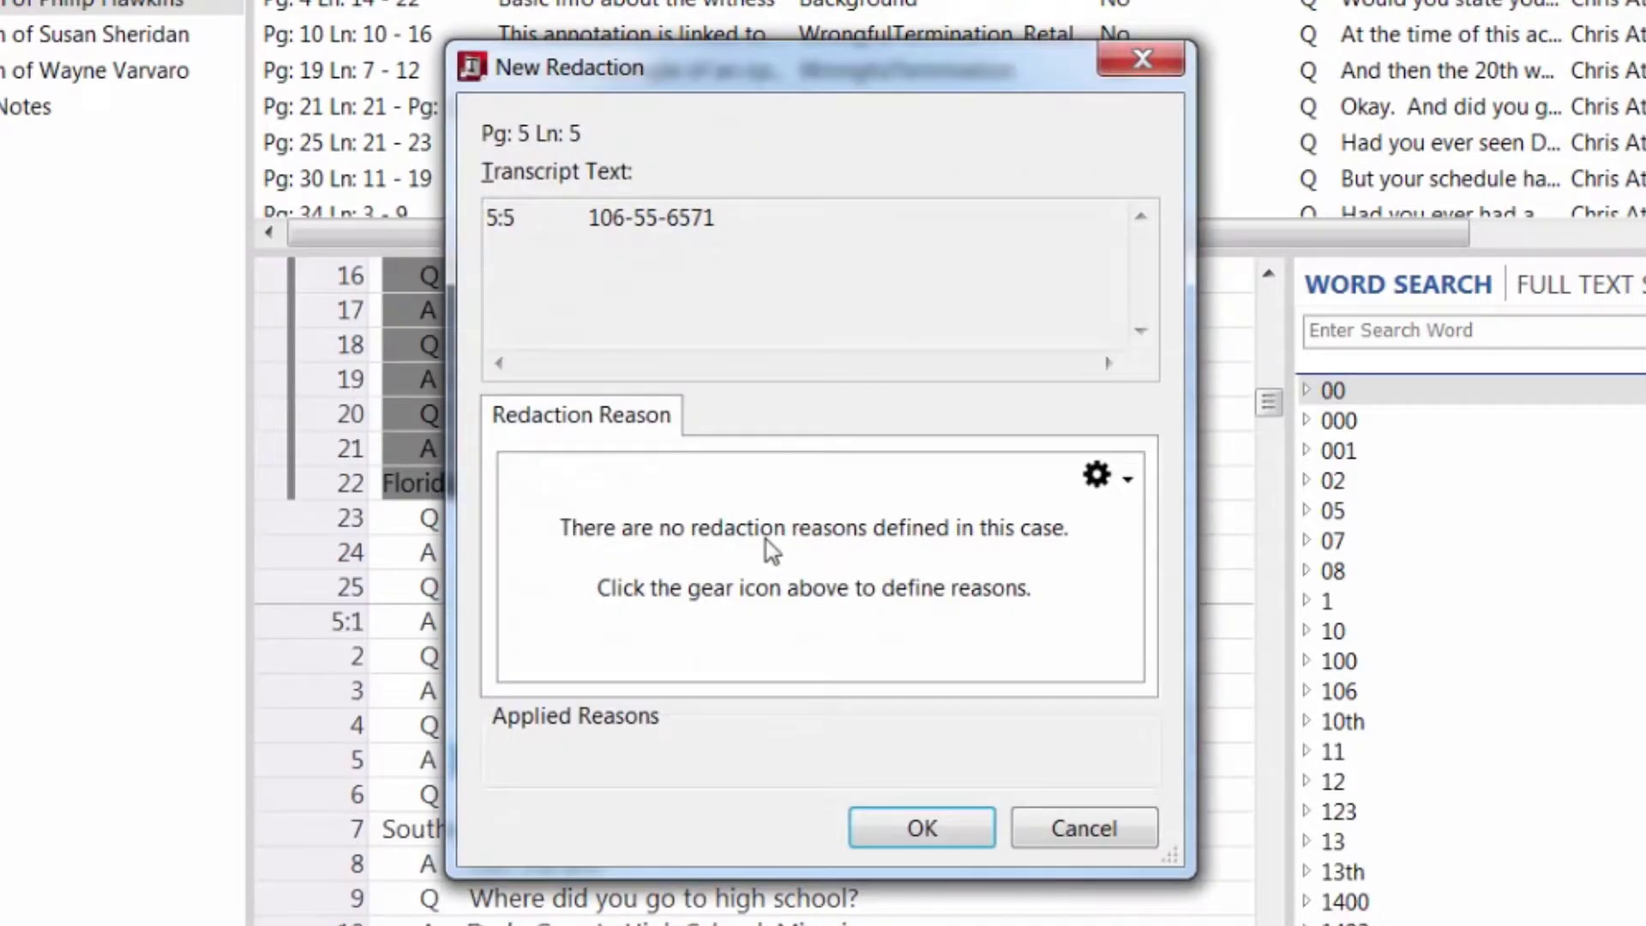
Add an 'Atty-Client' redaction reason and apply it to redact the Pg 5 Ln 5 number
click(1097, 475)
click(1161, 619)
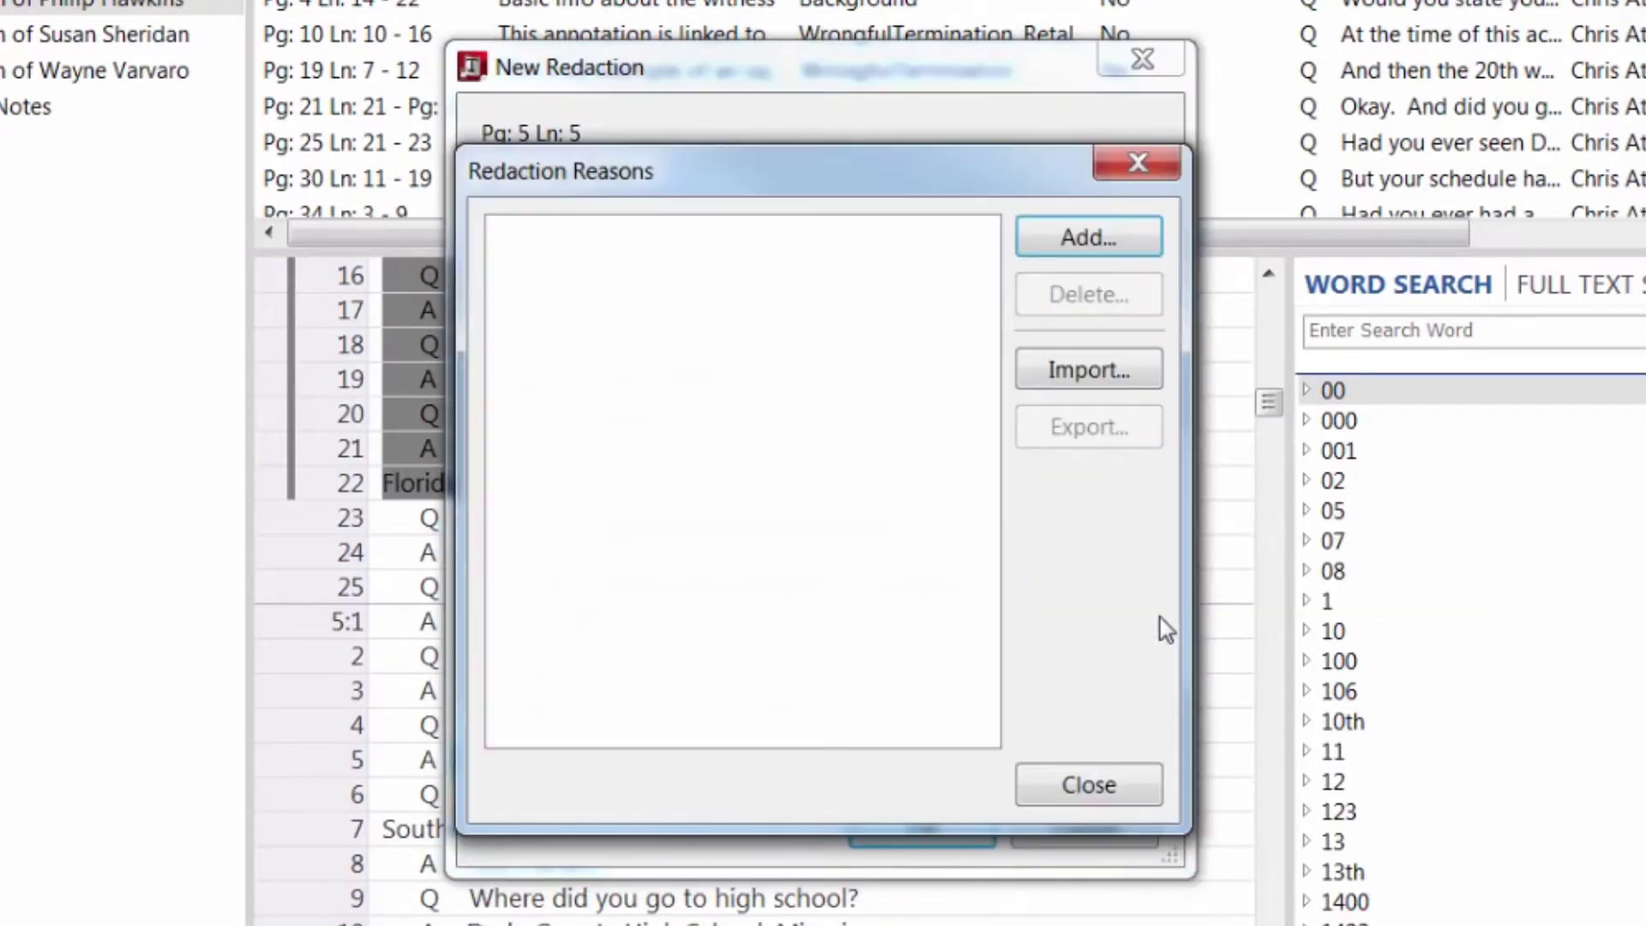
click(1104, 247)
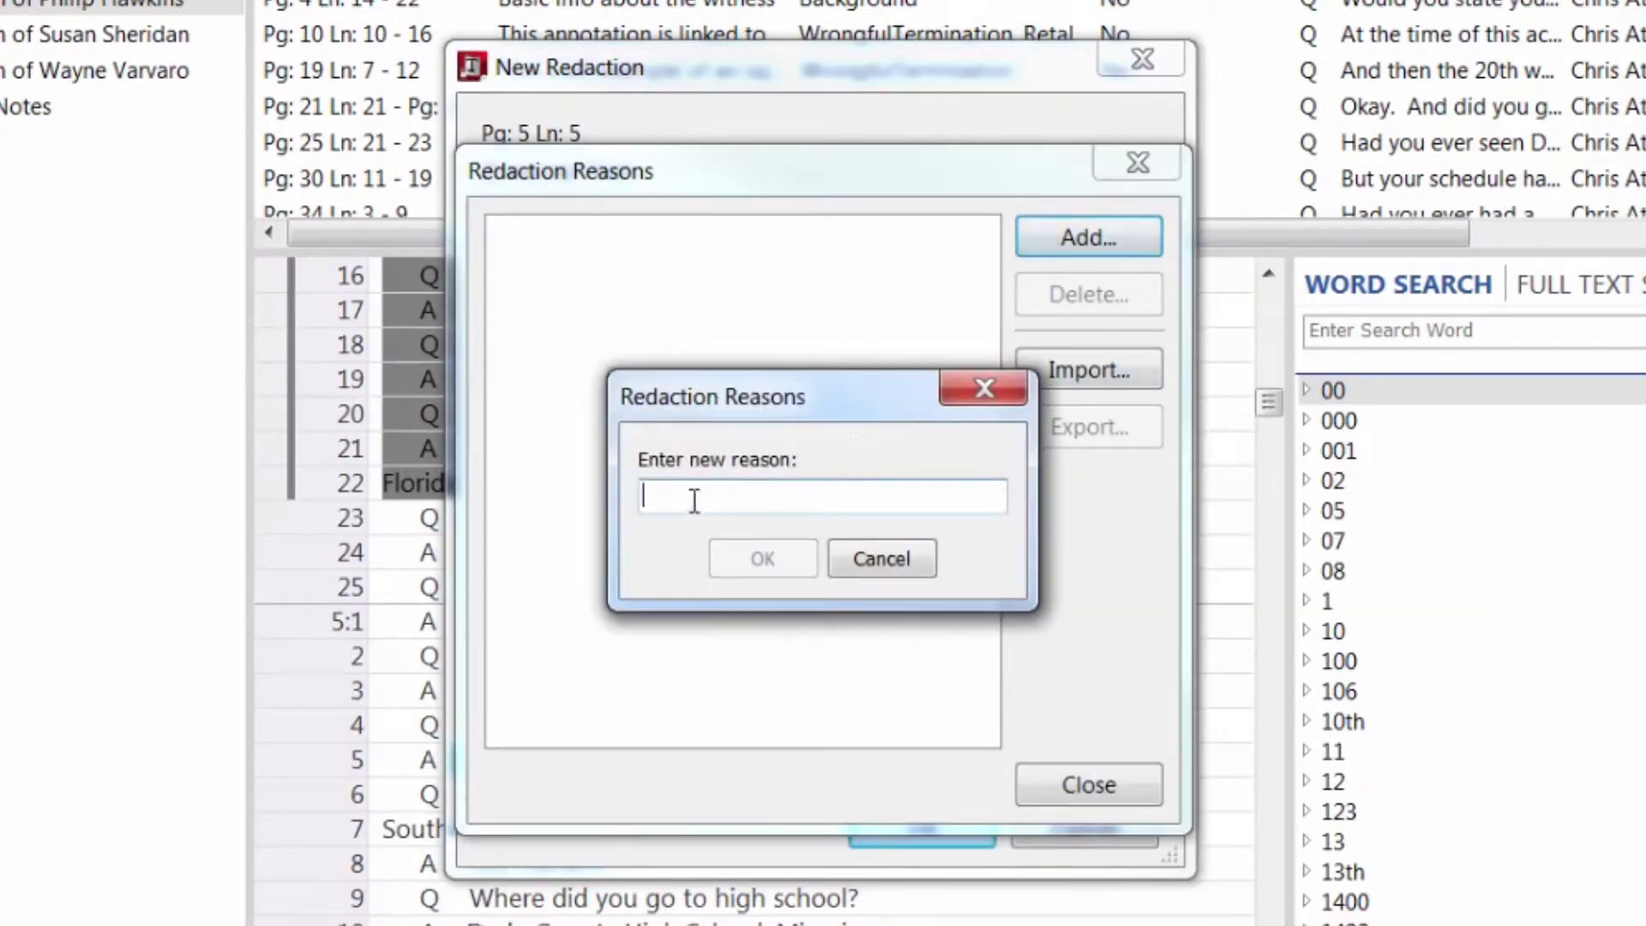
text(Atty-Client)
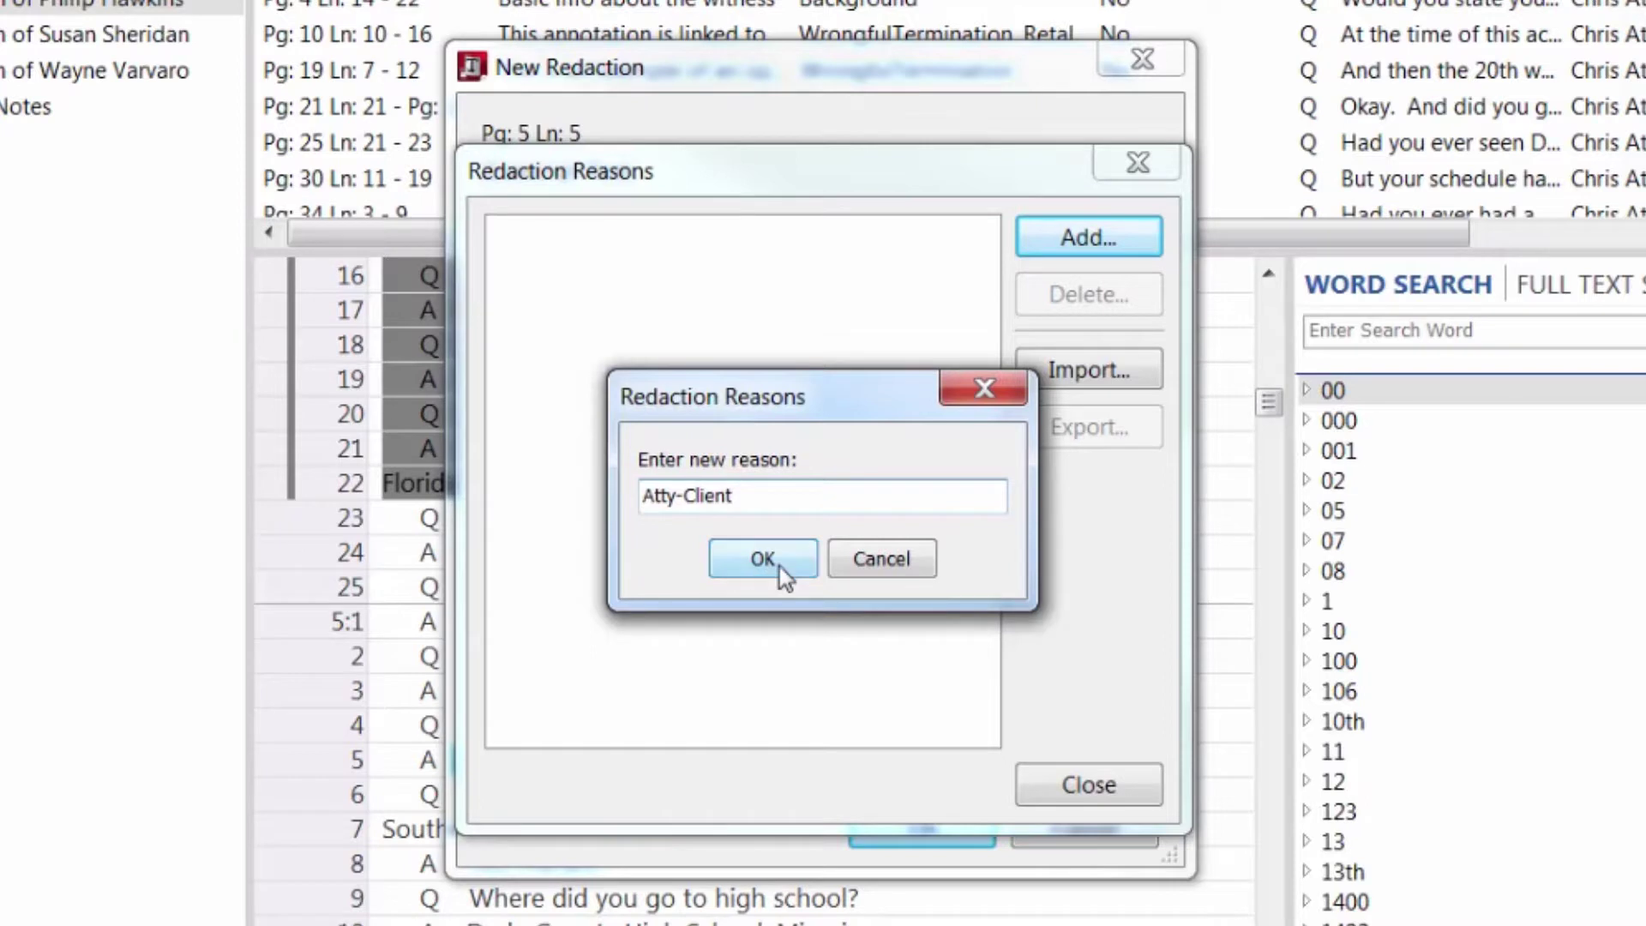
click(779, 568)
click(1068, 794)
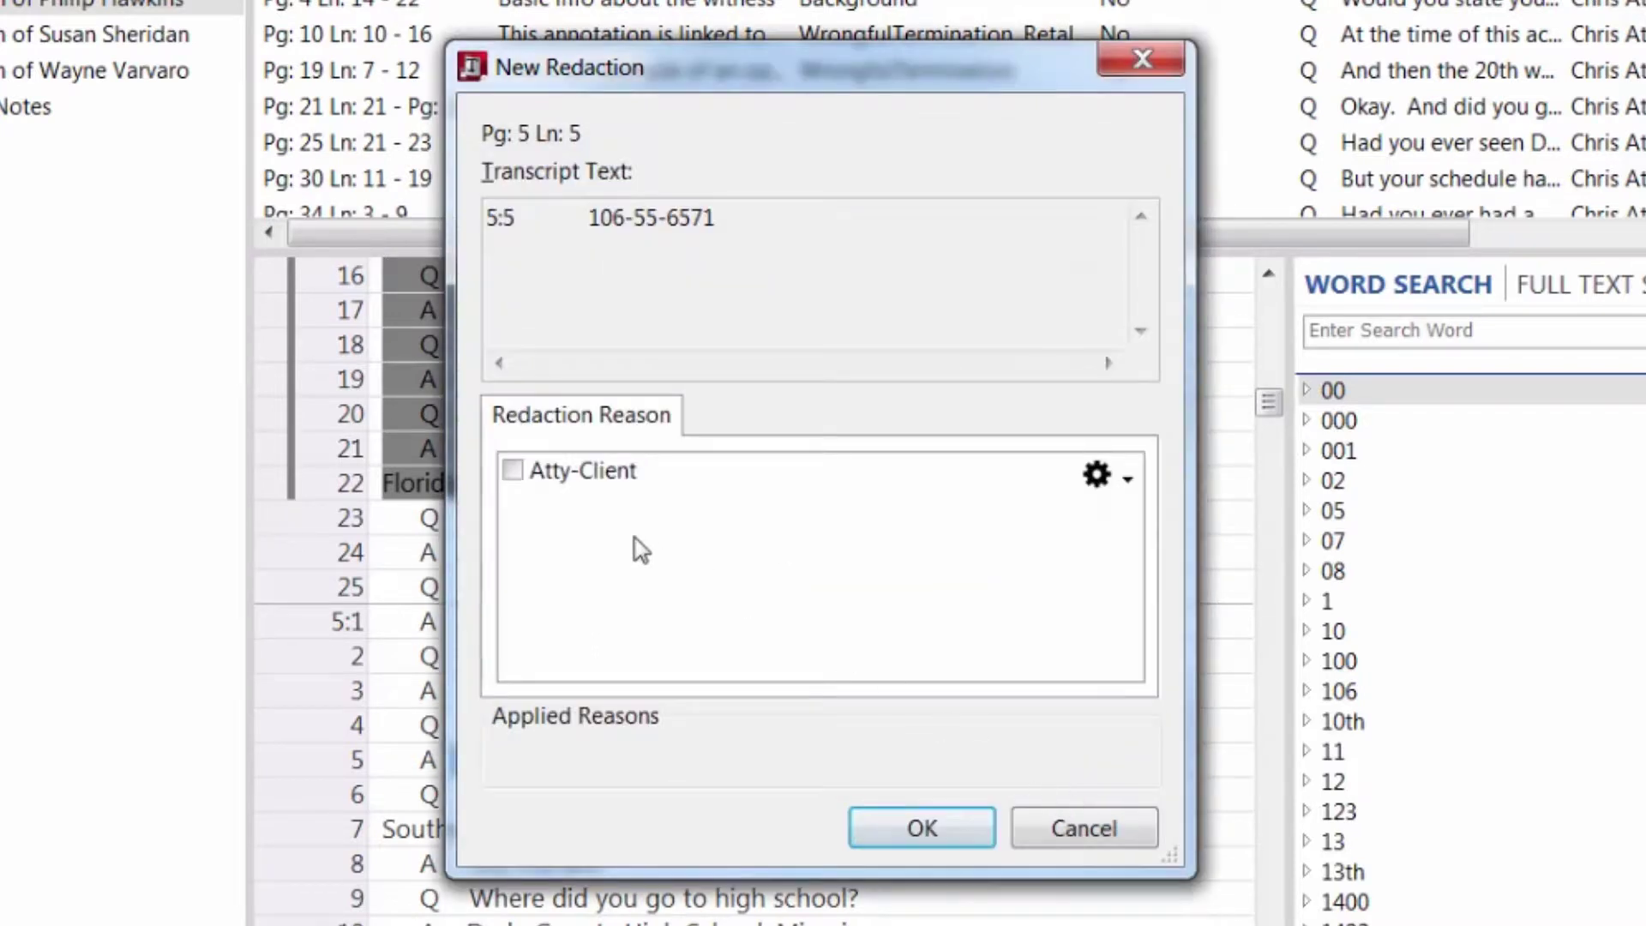
click(512, 471)
click(924, 828)
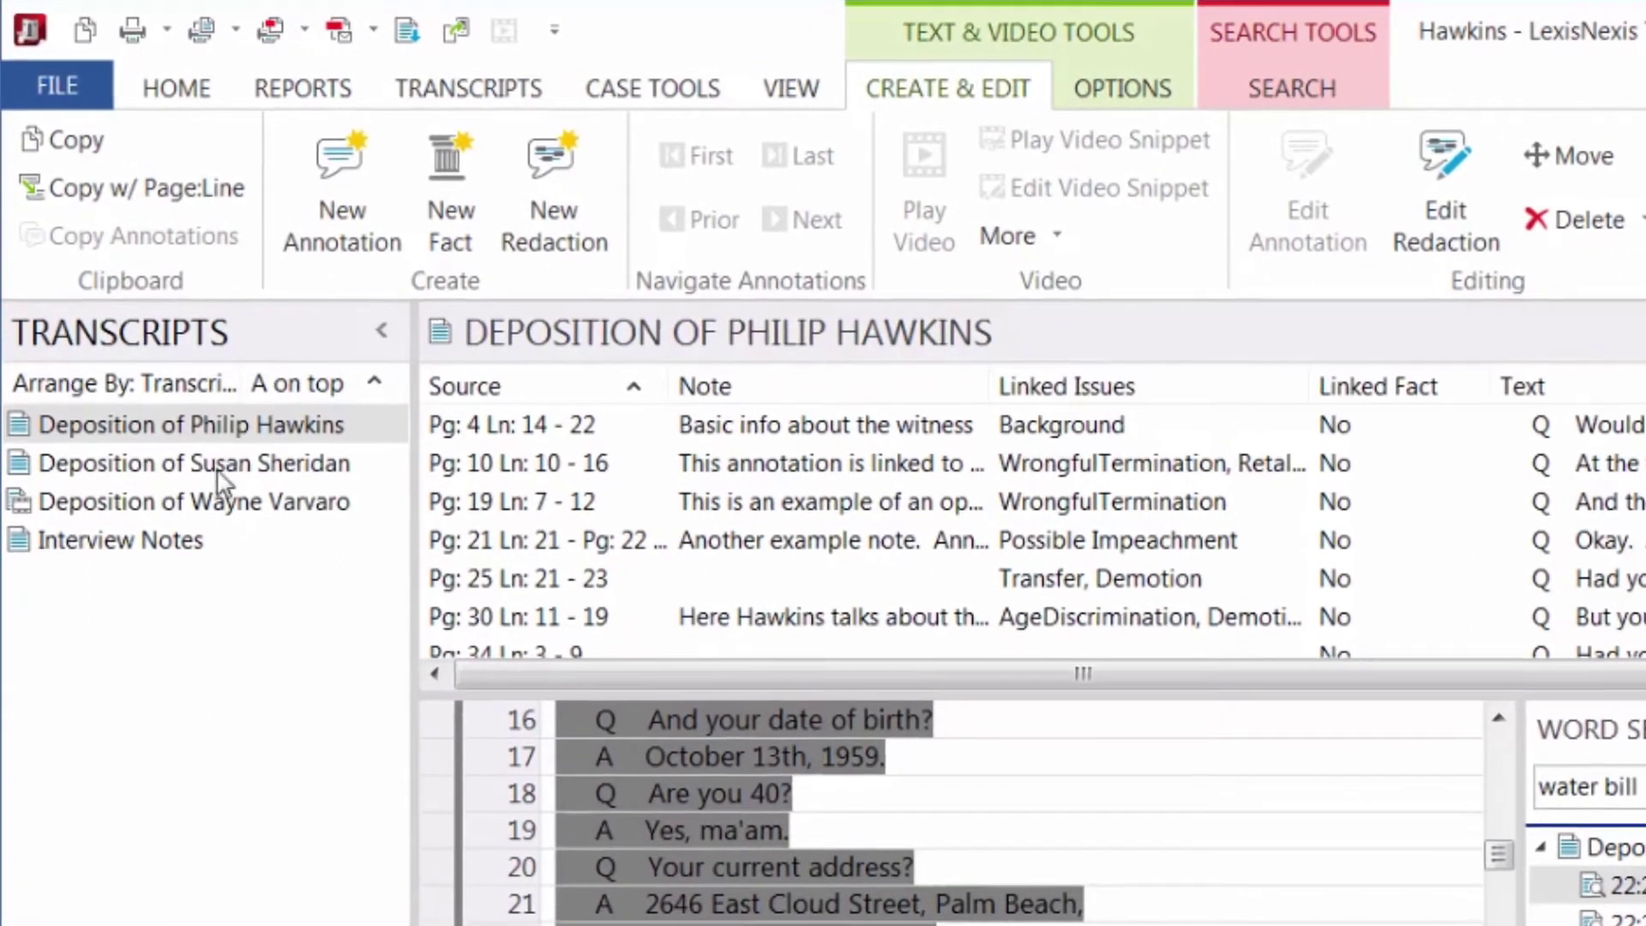
Show the REPORTS ribbon with transcript, search result and overview report options
click(280, 95)
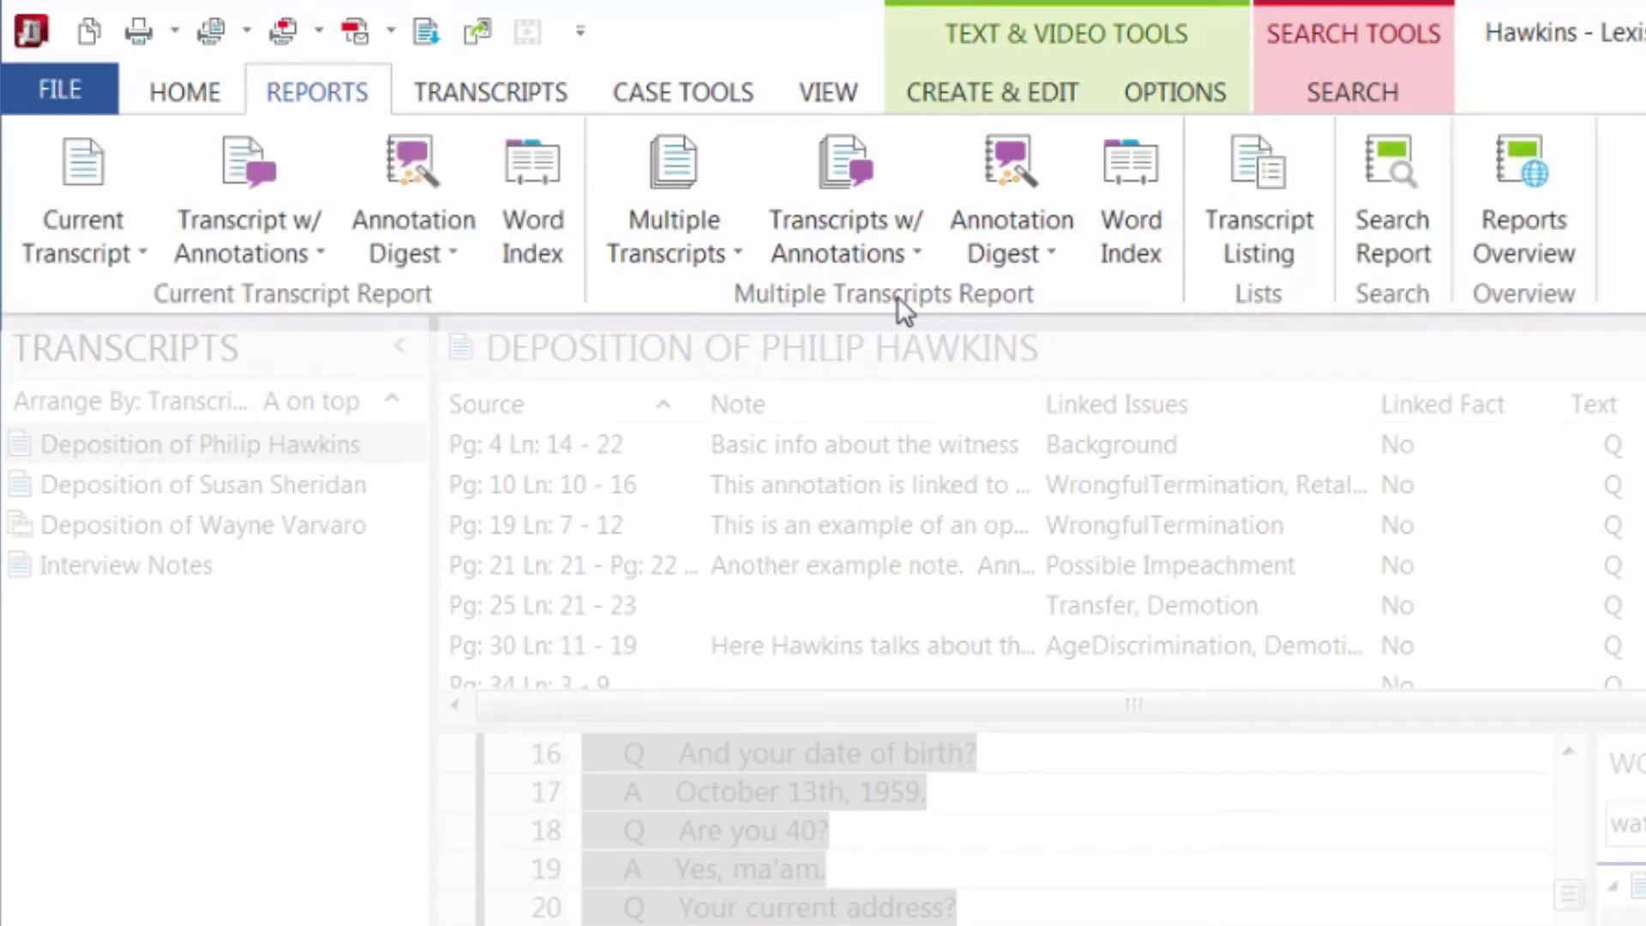
click(1400, 297)
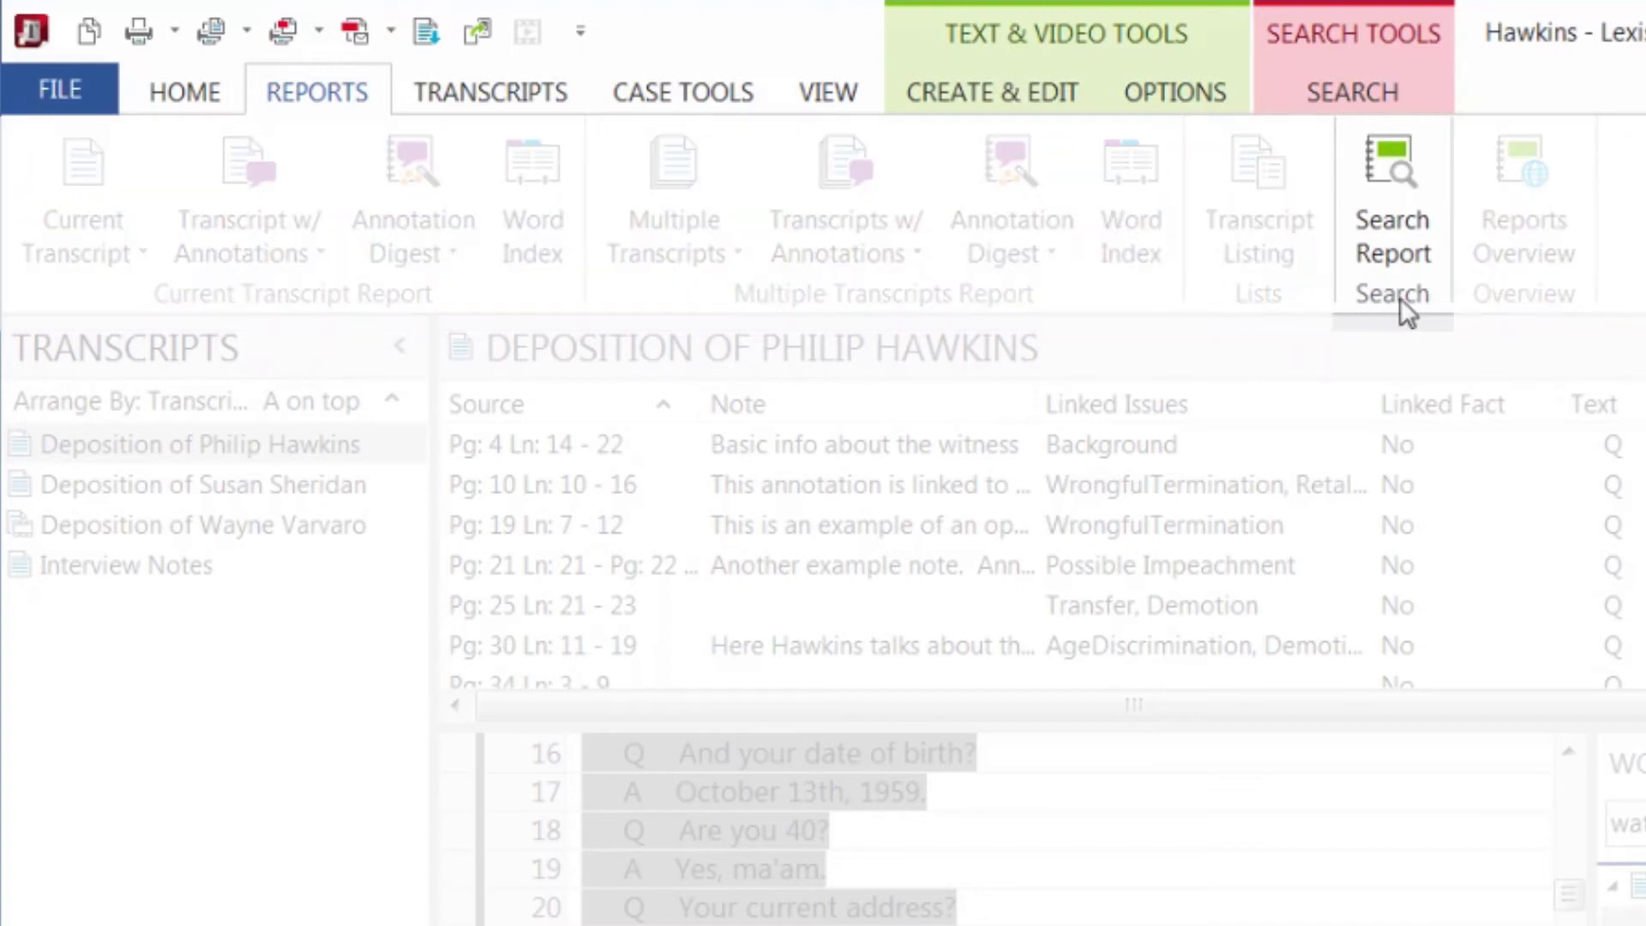